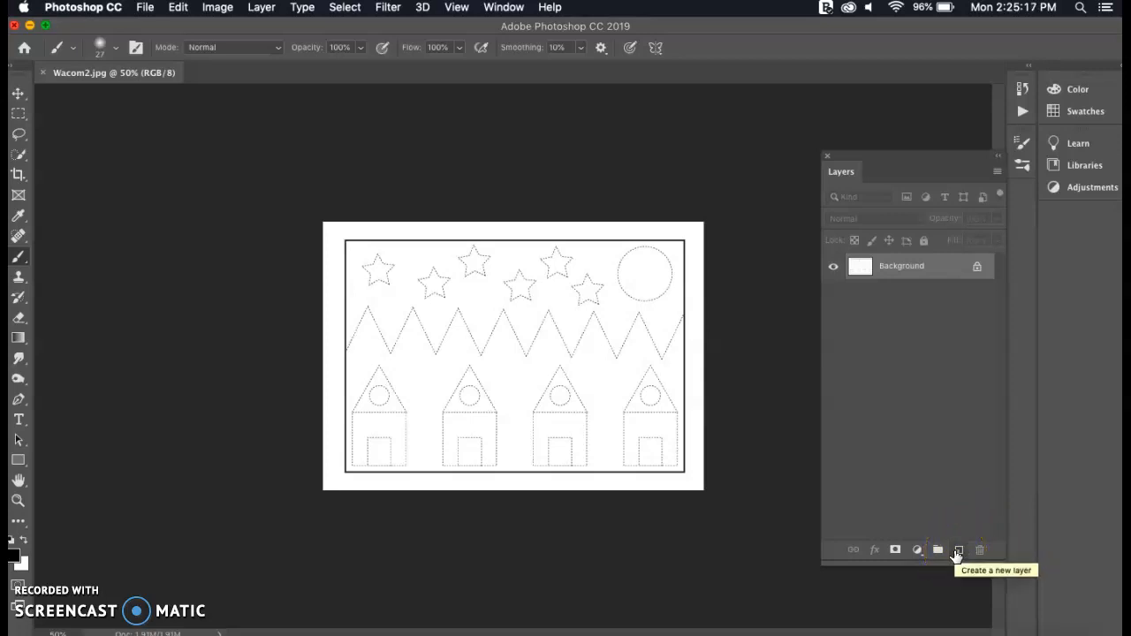
# Create a new layer above the background, then hide the background layer and show it again
pyautogui.click(958, 550)
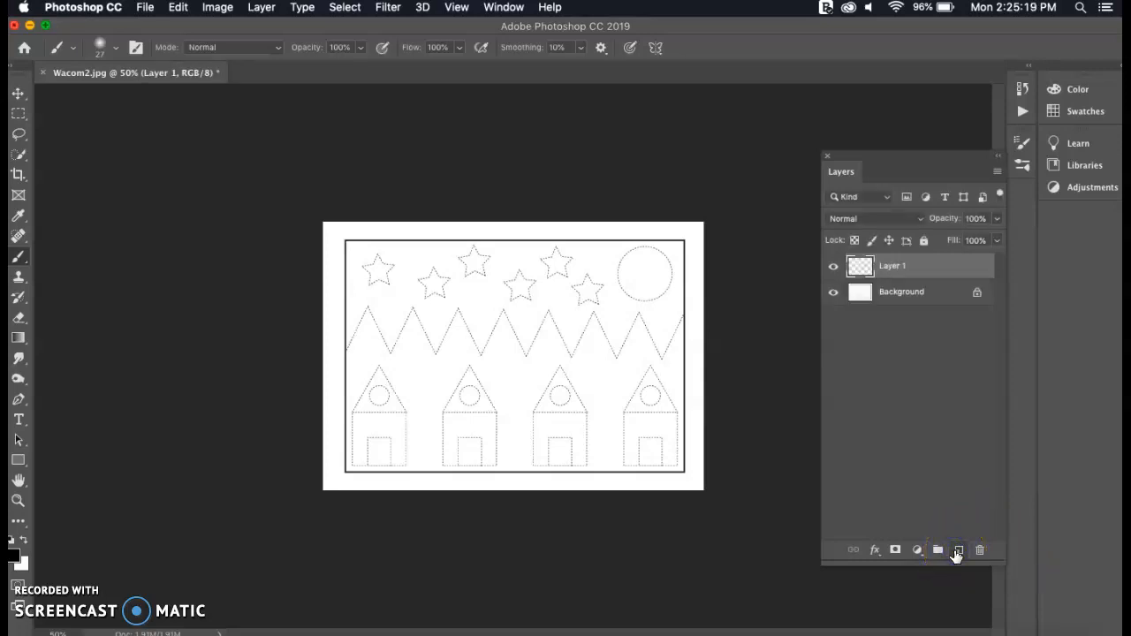
pyautogui.click(835, 295)
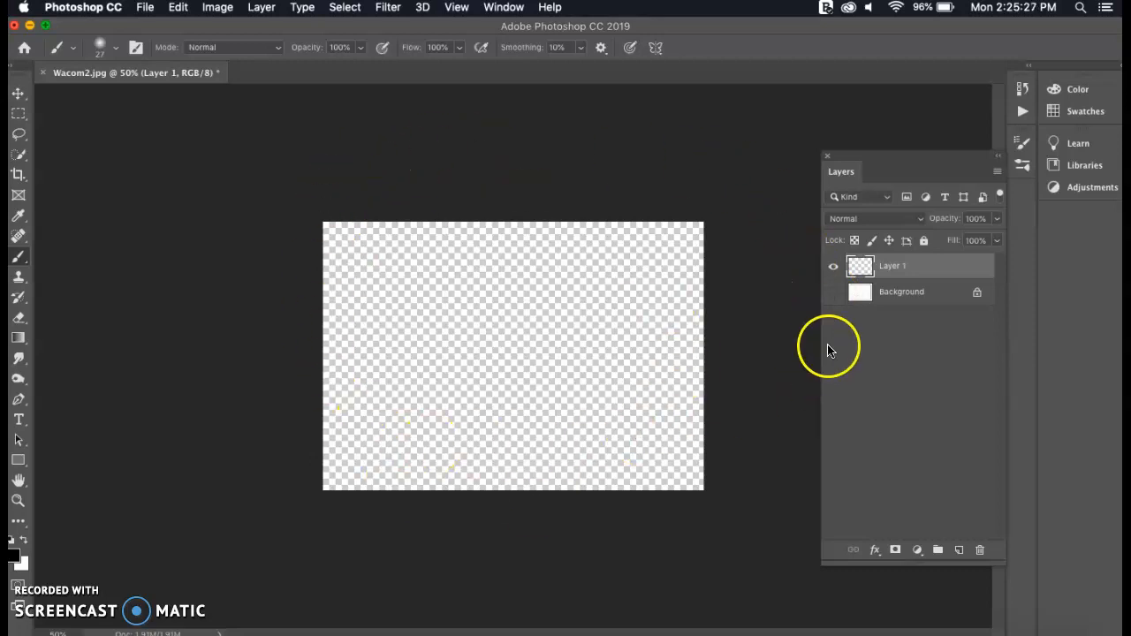
pyautogui.click(834, 295)
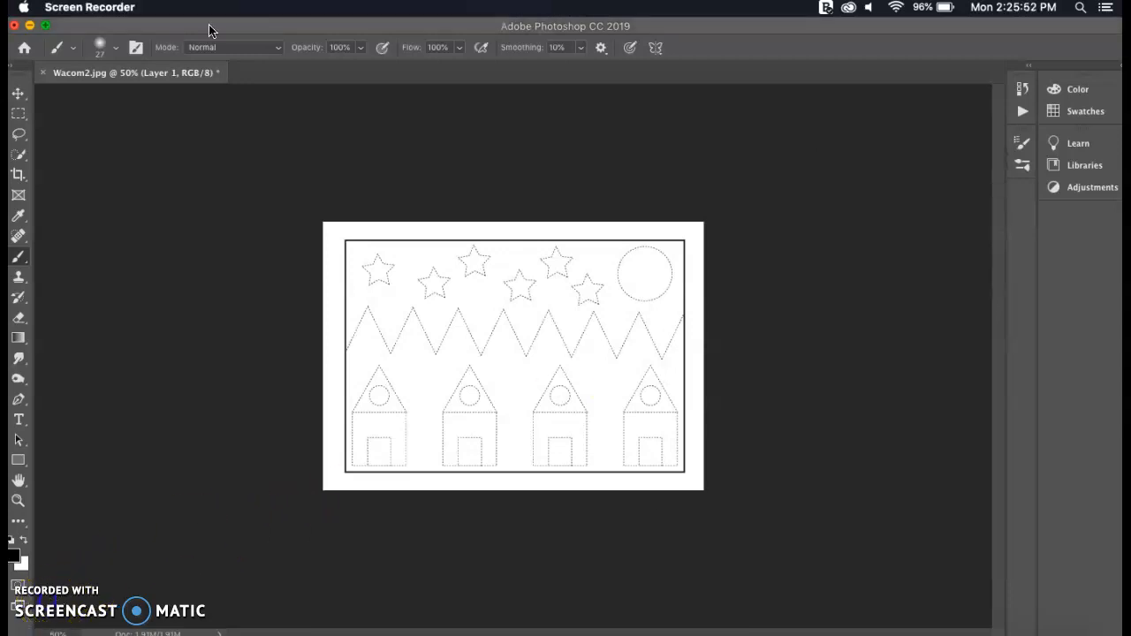
# Set the size of the Soft Round brush to 10 px
pyautogui.click(209, 29)
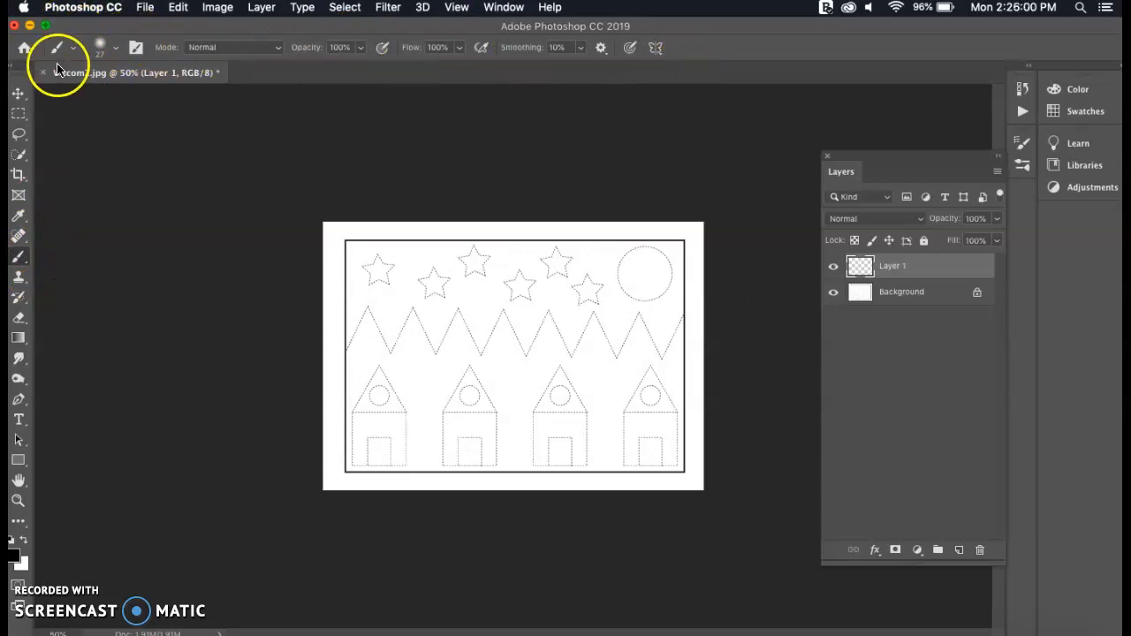
pyautogui.click(115, 51)
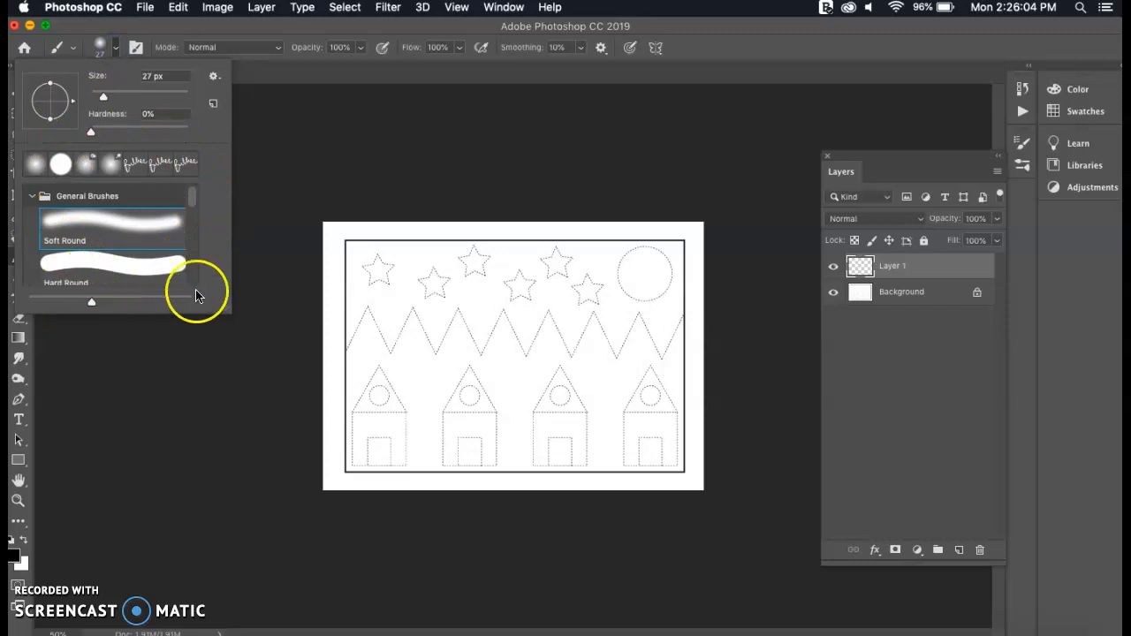
pyautogui.moveTo(103, 96); pyautogui.dragTo(120, 97)
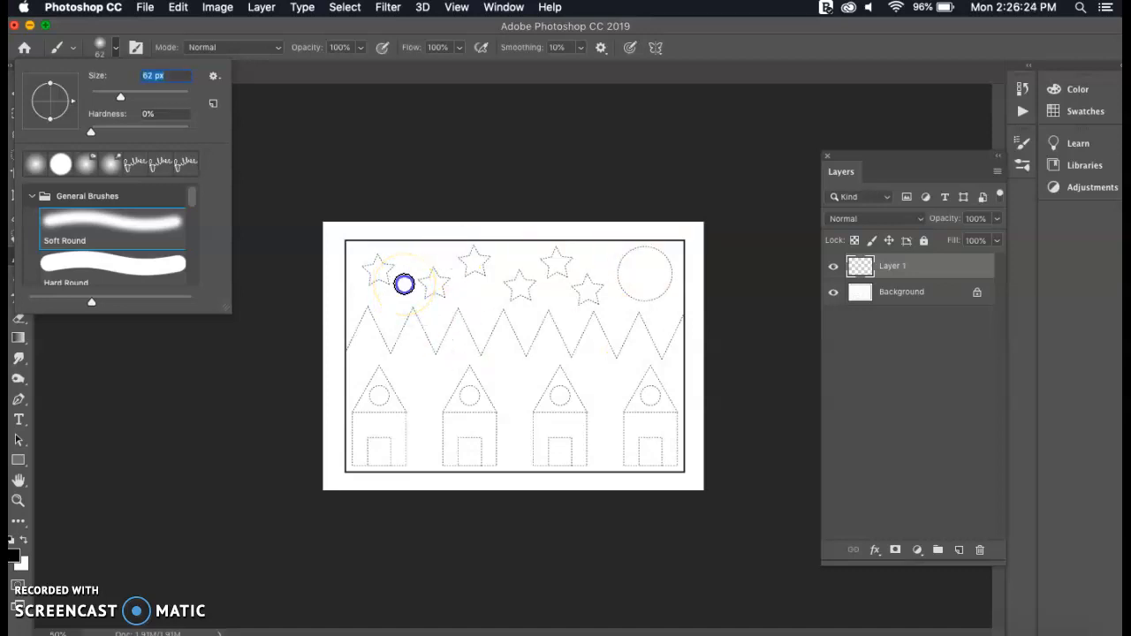
pyautogui.click(404, 282)
pyautogui.click(685, 238)
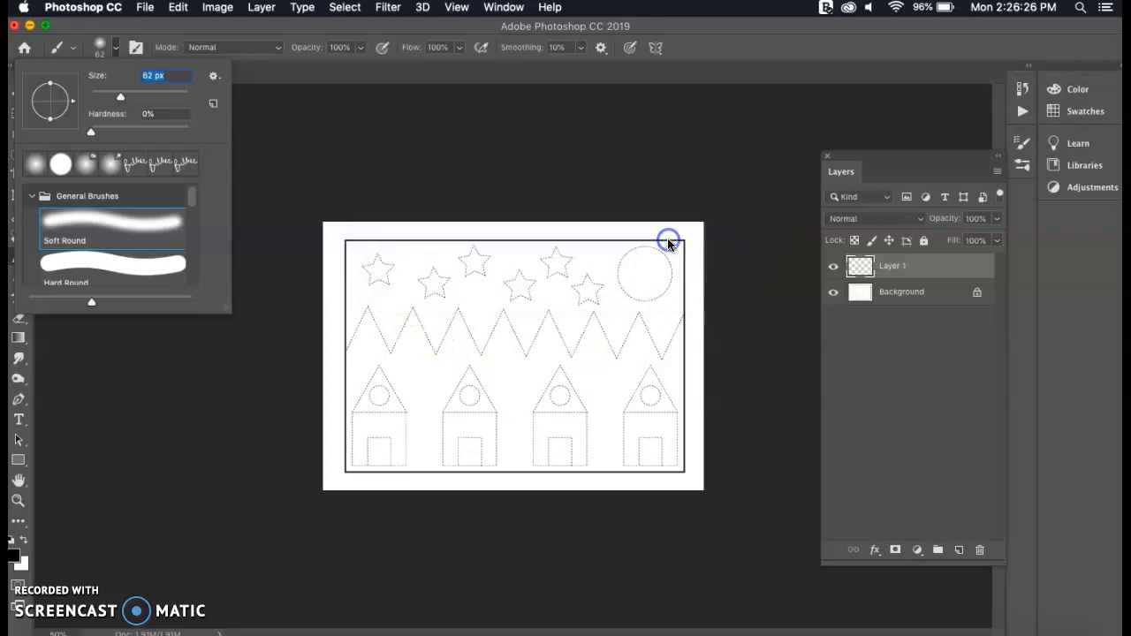
pyautogui.click(546, 23)
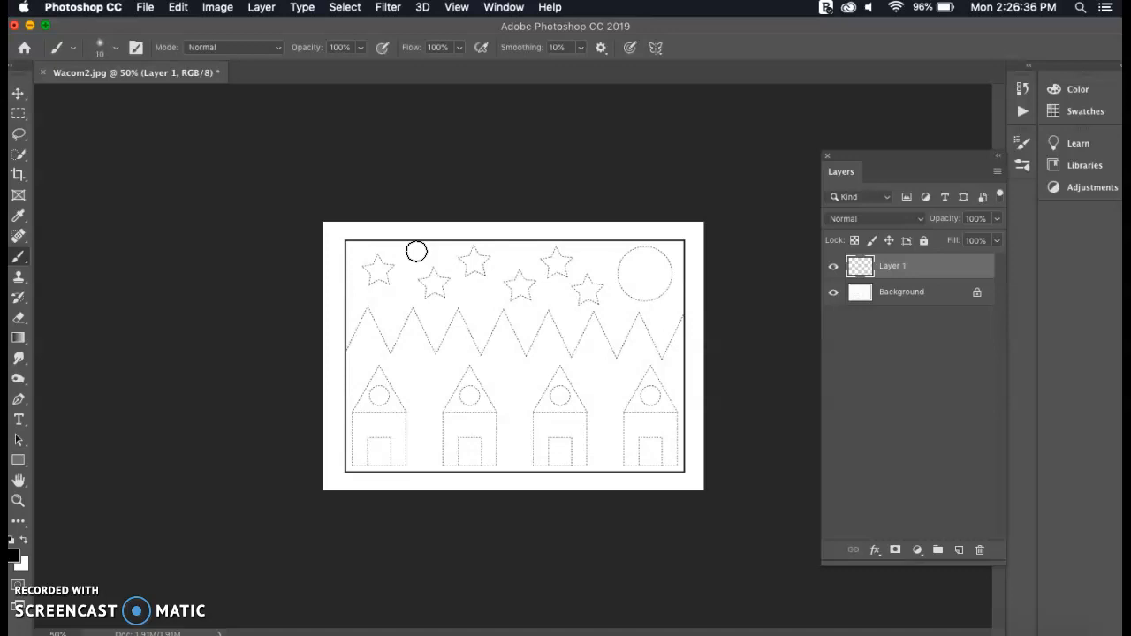
pyautogui.moveTo(416, 252)
pyautogui.mouseDown()
pyautogui.moveTo(434, 283)
pyautogui.moveTo(432, 268)
pyautogui.moveTo(444, 278)
pyautogui.moveTo(442, 309)
pyautogui.mouseUp()
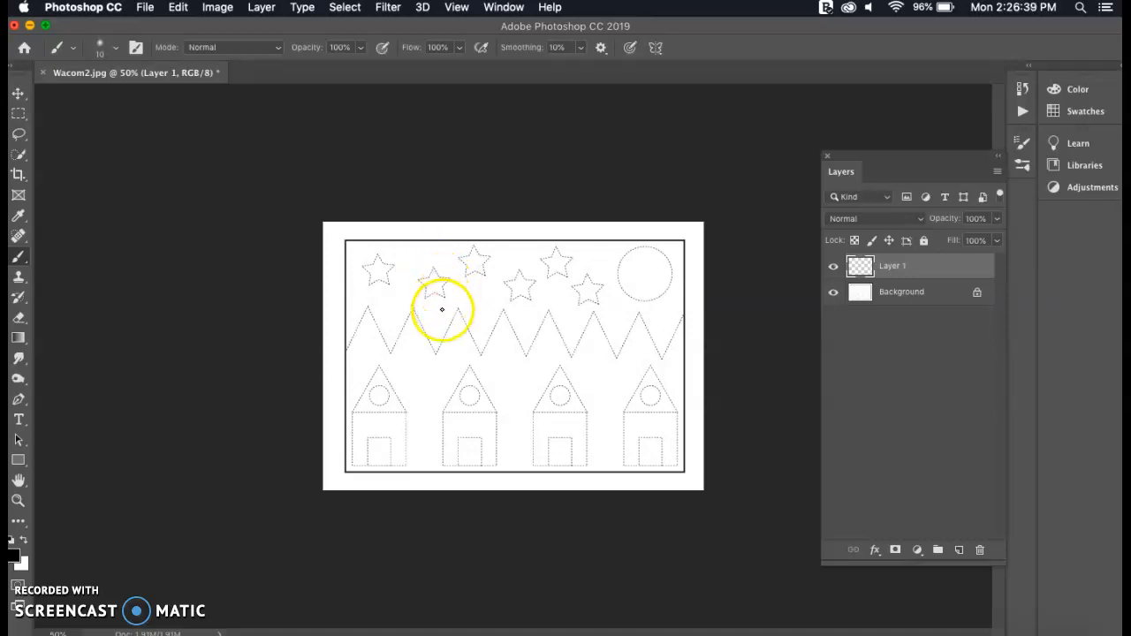
# Browse the brush tip shapes available in the brush settings
pyautogui.click(135, 47)
pyautogui.scroll(-3, 932, 208)
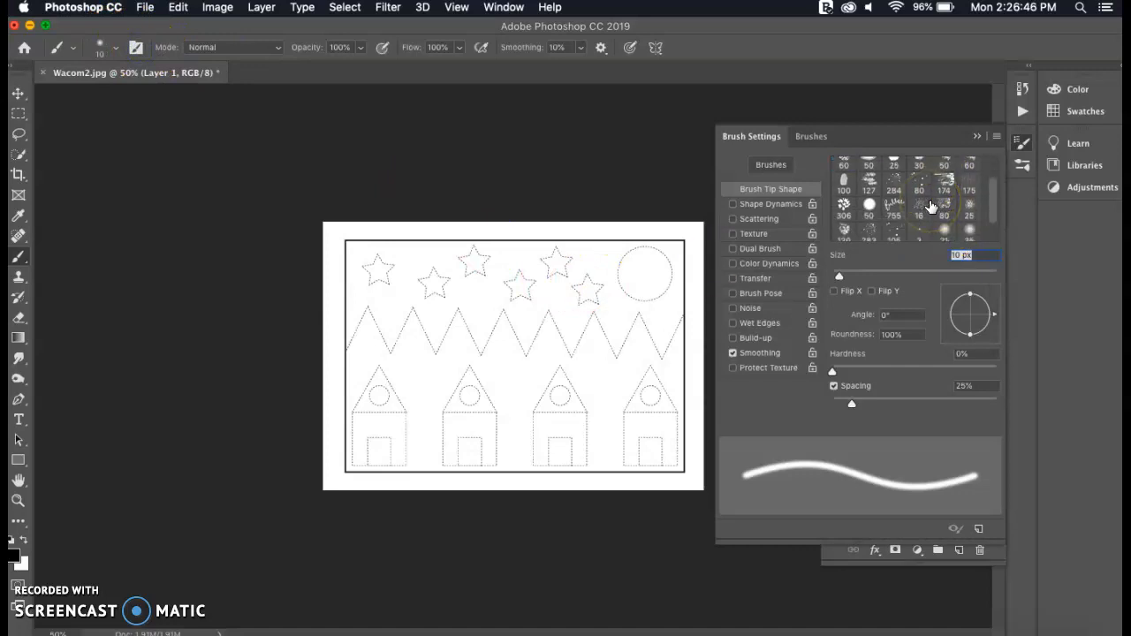
pyautogui.scroll(3, 930, 206)
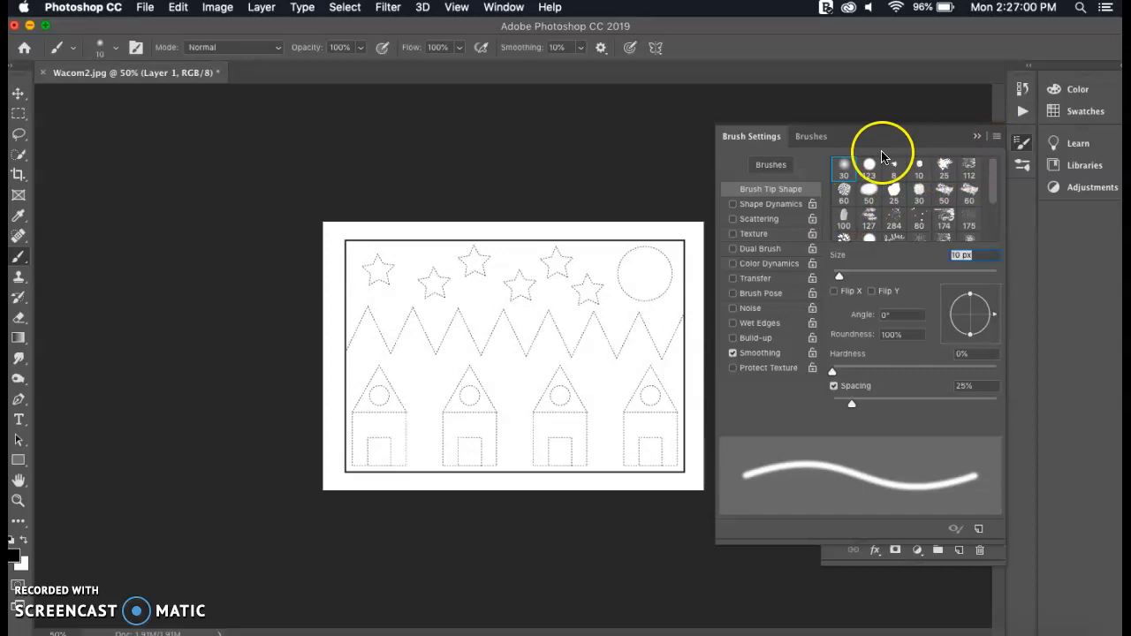
pyautogui.click(976, 141)
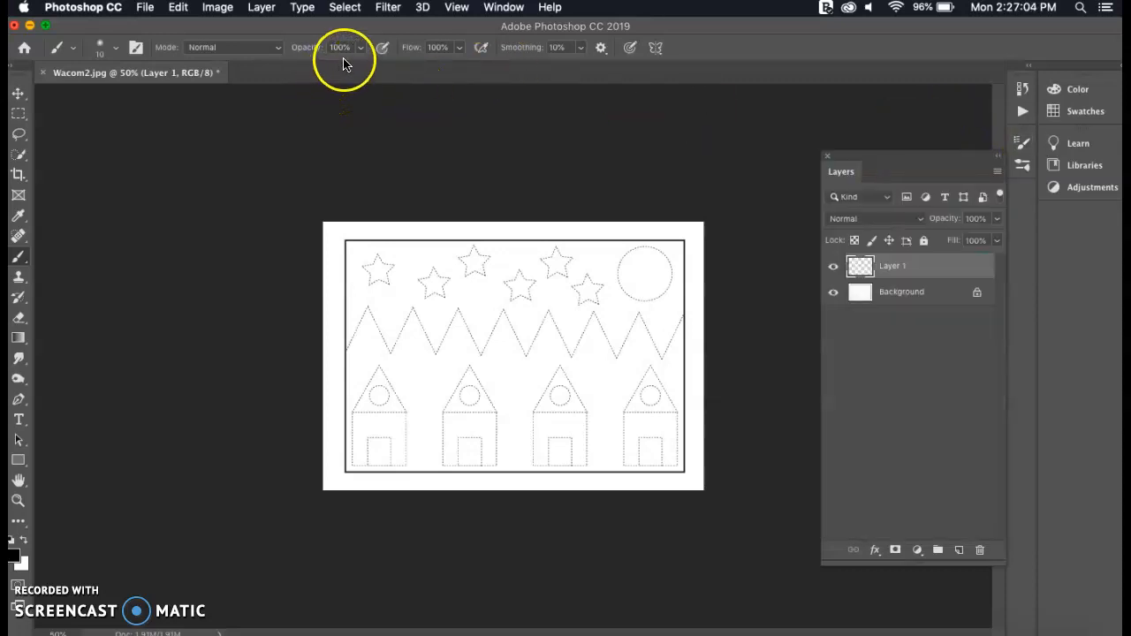
# Configure the brush with Normal mode, 100% opacity and 0% smoothing
pyautogui.click(359, 48)
pyautogui.moveTo(360, 67); pyautogui.dragTo(393, 72)
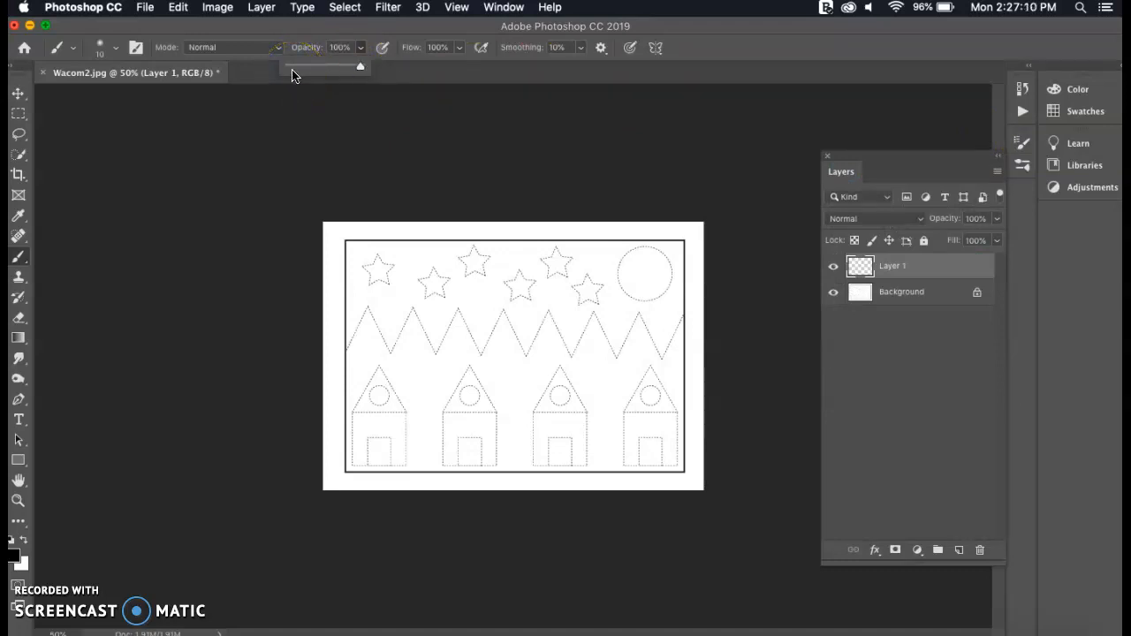
pyautogui.click(251, 48)
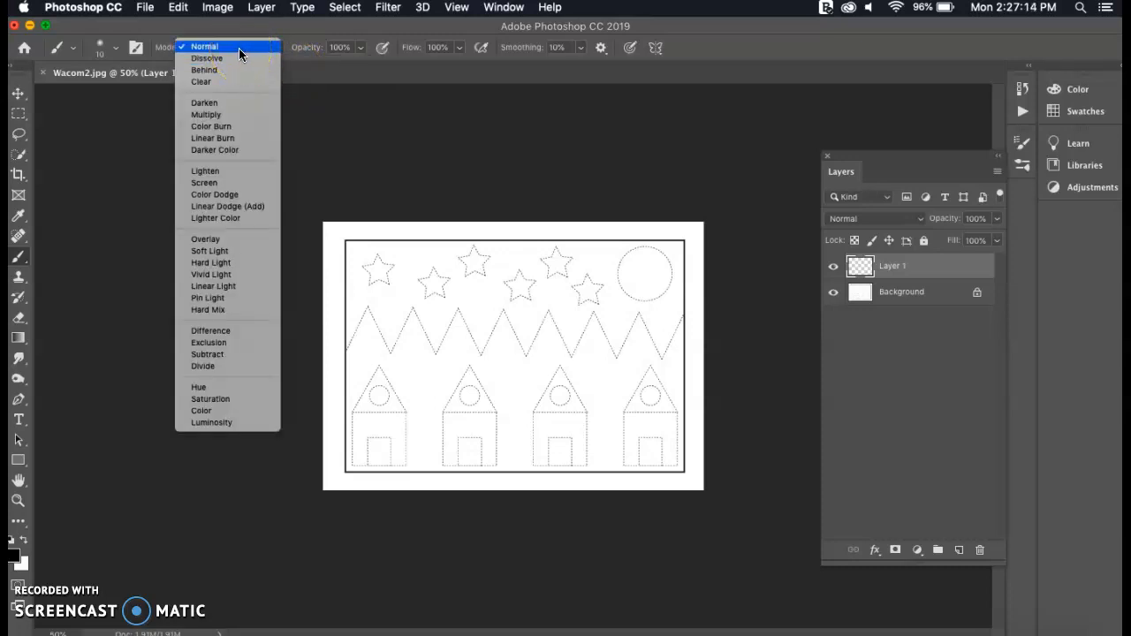
pyautogui.click(239, 48)
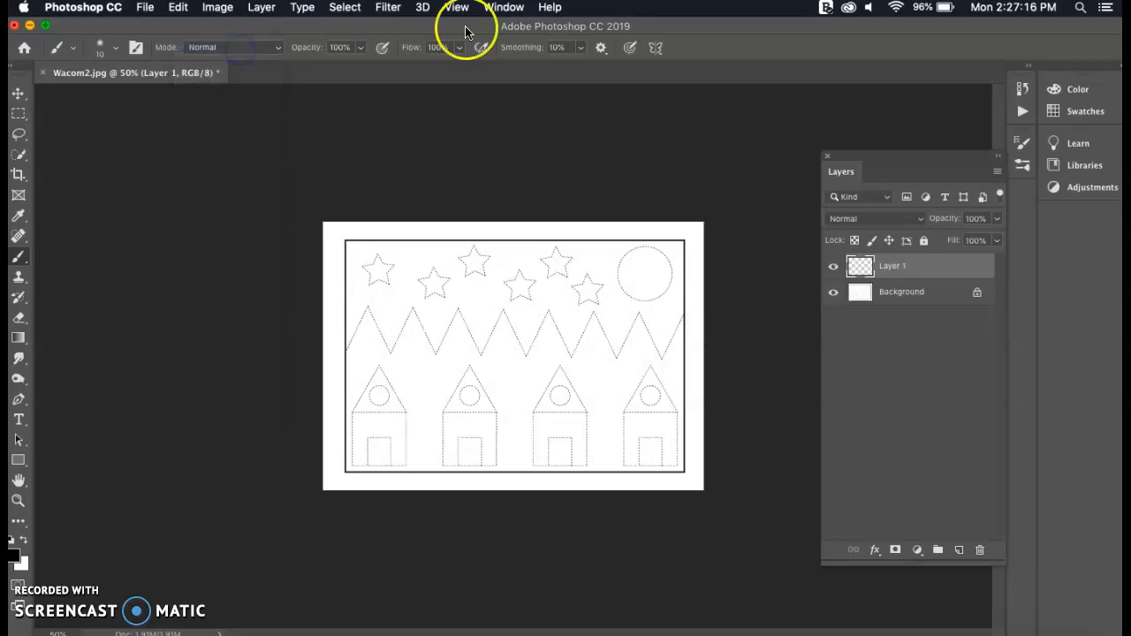
pyautogui.click(580, 48)
pyautogui.moveTo(582, 66)
pyautogui.mouseDown()
pyautogui.moveTo(560, 68)
pyautogui.moveTo(575, 68)
pyautogui.mouseUp()
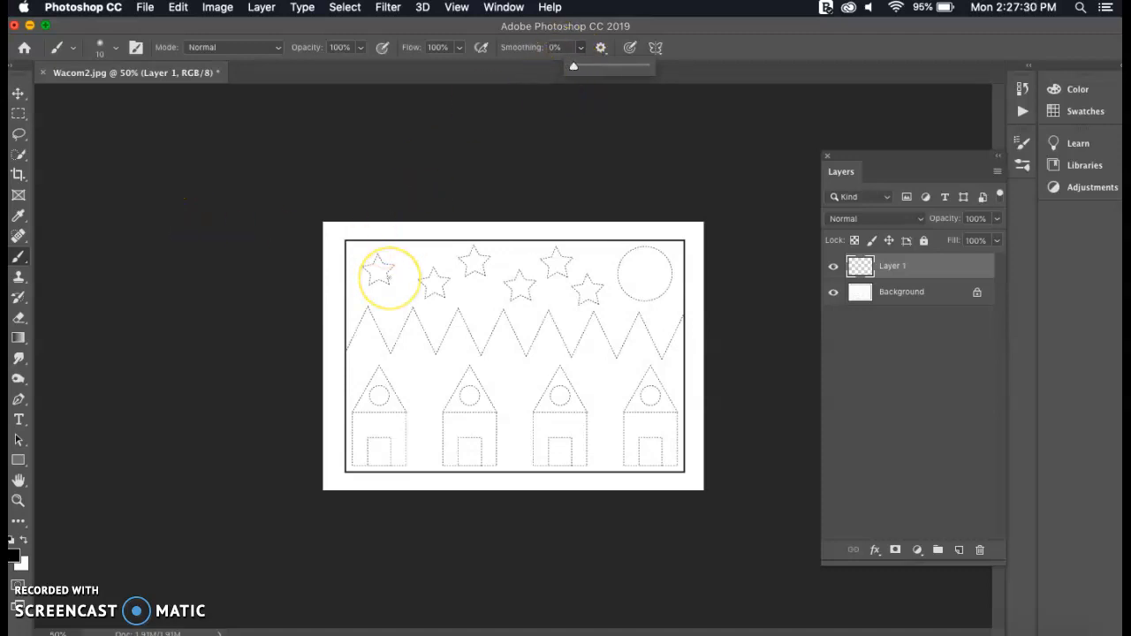
# Zoom in on the drawing to about 157% and look over the dotted stars, zigzag line and houses
pyautogui.scroll(1, 389, 277)
pyautogui.scroll(1, 389, 277)
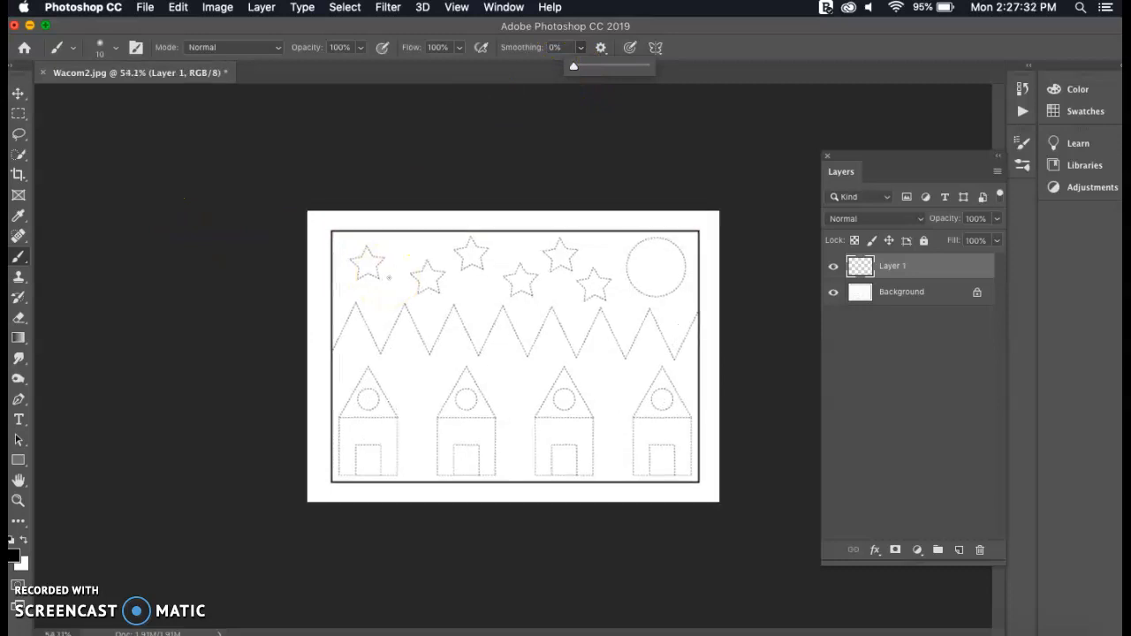
pyautogui.scroll(2, 389, 278)
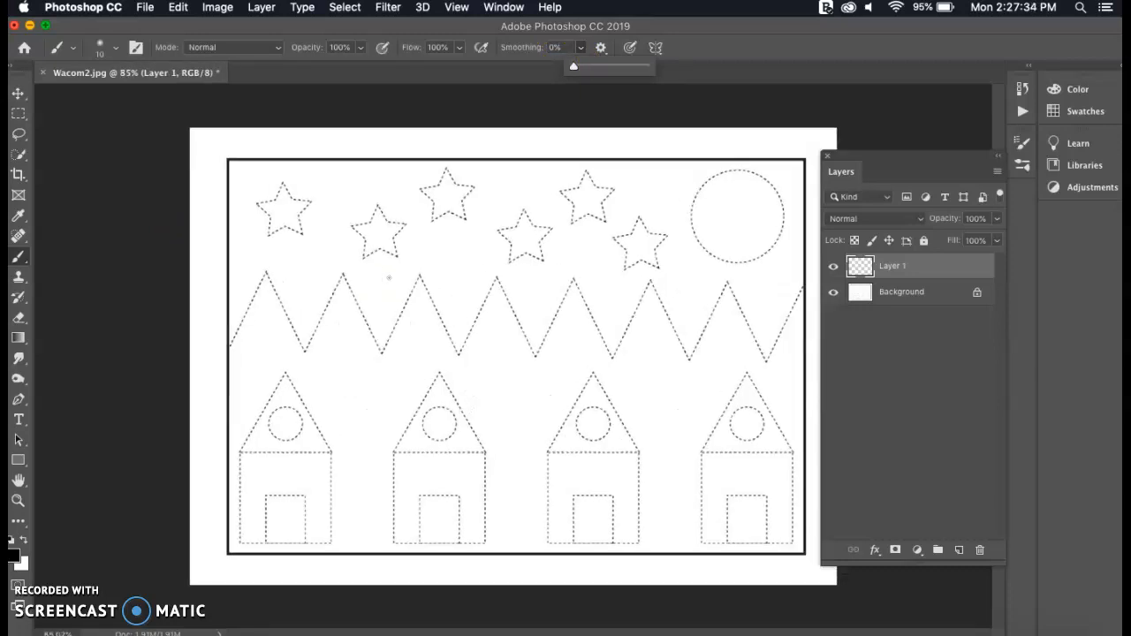
pyautogui.scroll(1, 389, 277)
pyautogui.scroll(3, 388, 277)
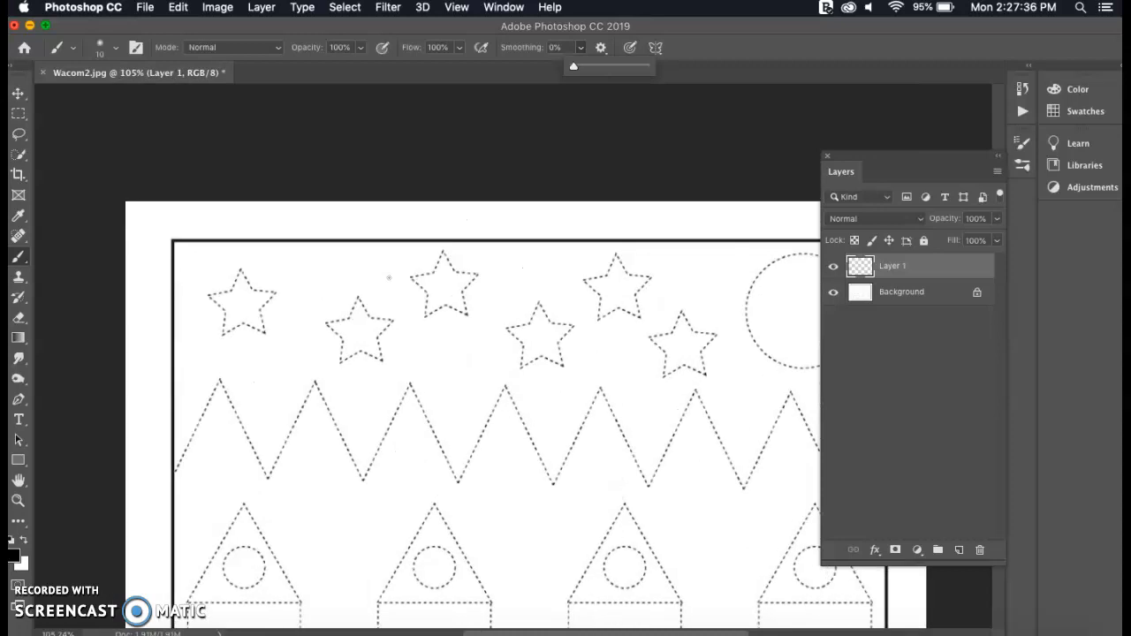
pyautogui.hscroll(-3, 389, 278)
pyautogui.scroll(3, 388, 278)
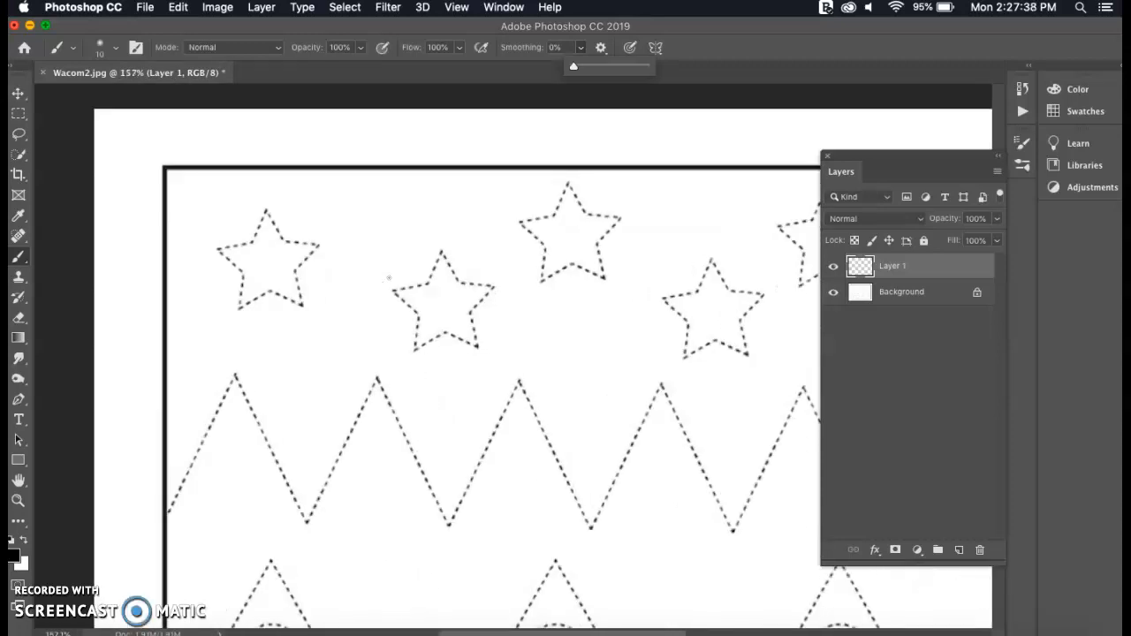
pyautogui.scroll(-2, 389, 277)
pyautogui.hscroll(5, 389, 277)
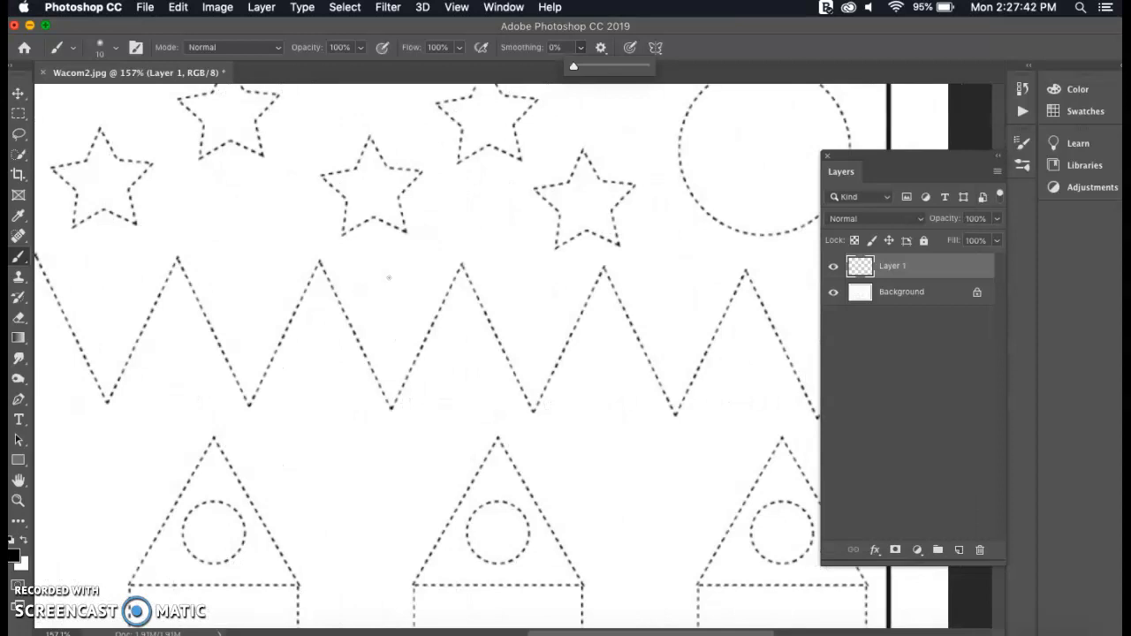
pyautogui.scroll(4, 389, 277)
pyautogui.hscroll(-1, 389, 277)
# Rename the new layer above the background as "star layer"
pyautogui.doubleClick(891, 265)
pyautogui.press('BackSpace')
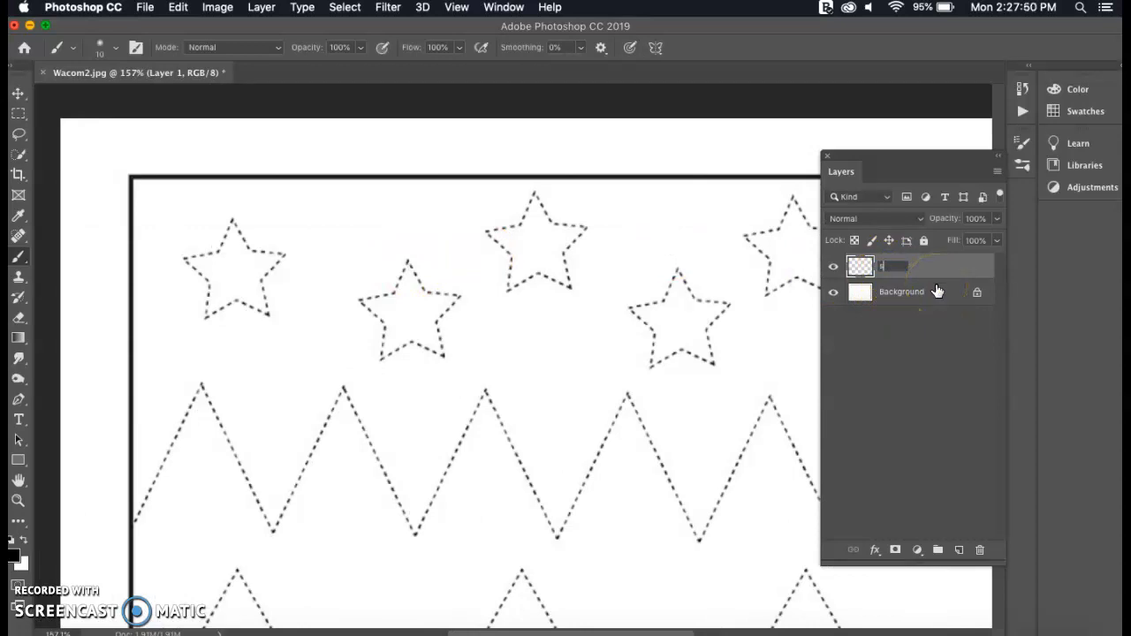
pyautogui.write('star layer')
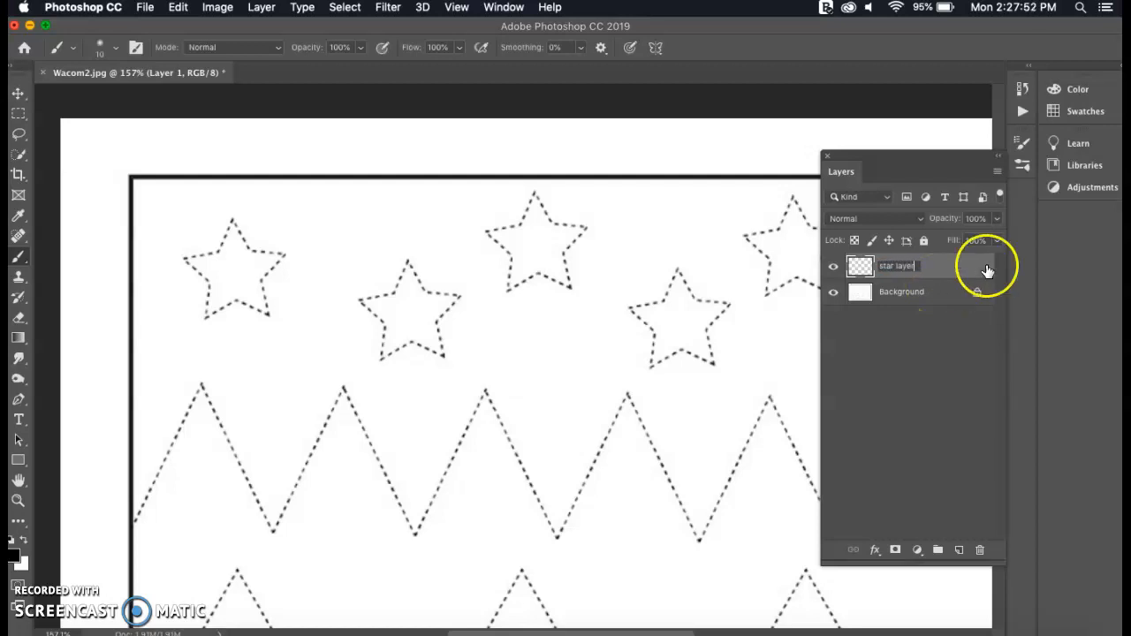
pyautogui.press('Return')
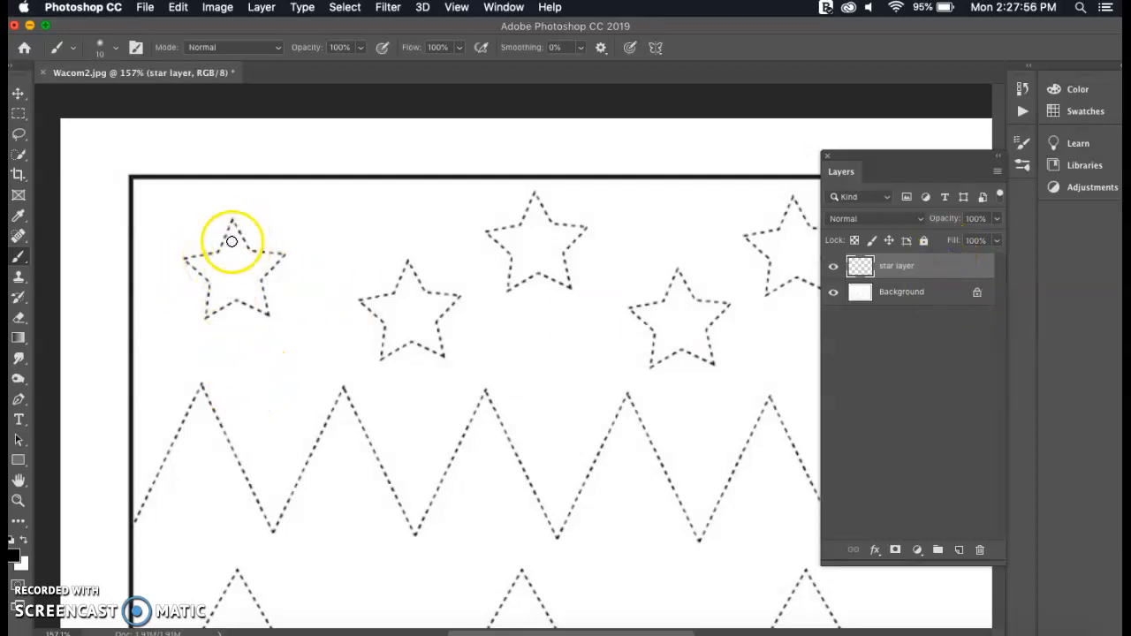
# Set the foreground color to bright yellow (ffff03)
pyautogui.click(16, 560)
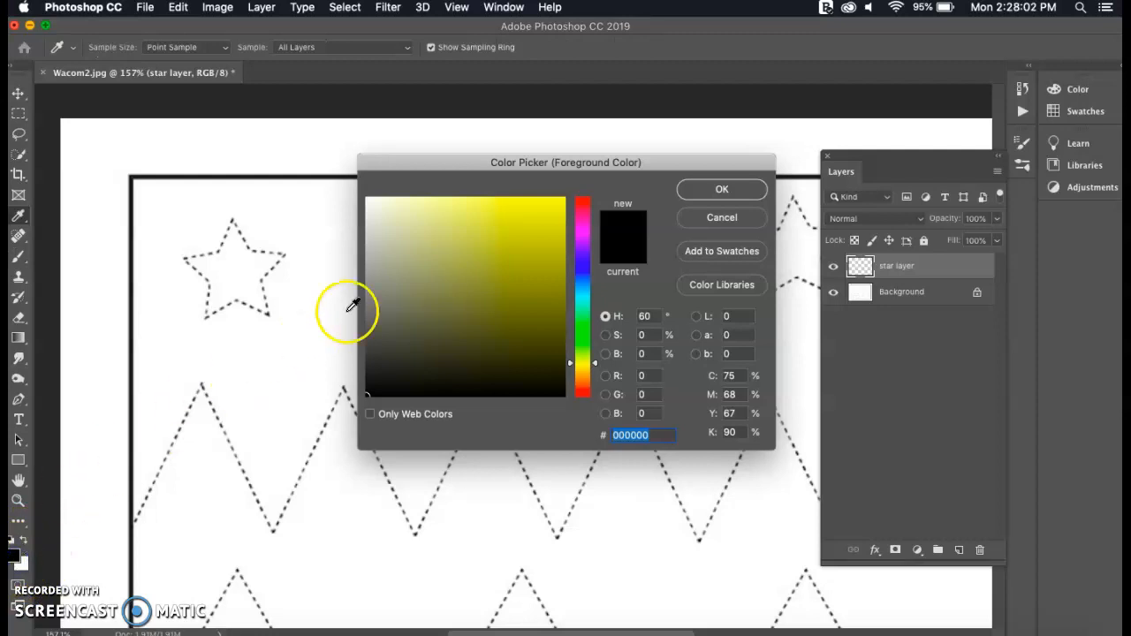
pyautogui.moveTo(530, 232); pyautogui.dragTo(563, 177)
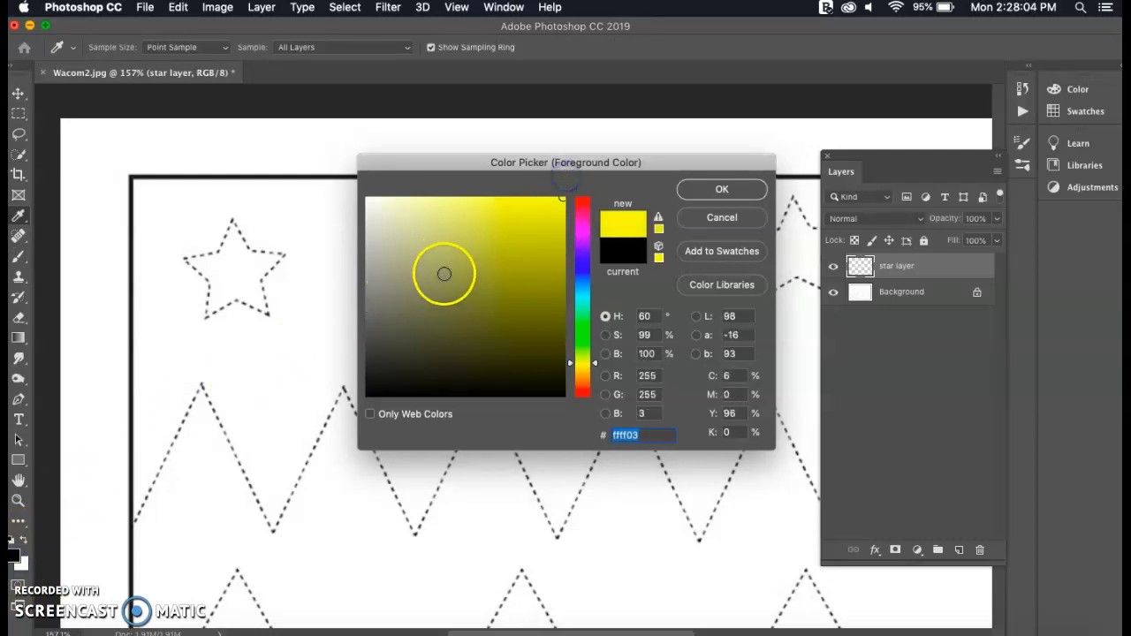
pyautogui.click(711, 200)
pyautogui.click(712, 188)
# Paint the two leftmost stars solid yellow on the star layer, undoing the stray line drawn between them
pyautogui.moveTo(217, 252)
pyautogui.mouseDown()
pyautogui.moveTo(233, 222)
pyautogui.moveTo(247, 248)
pyautogui.moveTo(288, 255)
pyautogui.moveTo(262, 285)
pyautogui.moveTo(264, 313)
pyautogui.moveTo(229, 308)
pyautogui.moveTo(210, 324)
pyautogui.moveTo(182, 268)
pyautogui.moveTo(243, 247)
pyautogui.moveTo(235, 280)
pyautogui.moveTo(245, 282)
pyautogui.moveTo(275, 262)
pyautogui.moveTo(246, 290)
pyautogui.moveTo(264, 288)
pyautogui.moveTo(255, 301)
pyautogui.moveTo(267, 297)
pyautogui.moveTo(238, 302)
pyautogui.moveTo(191, 272)
pyautogui.moveTo(214, 309)
pyautogui.mouseUp()
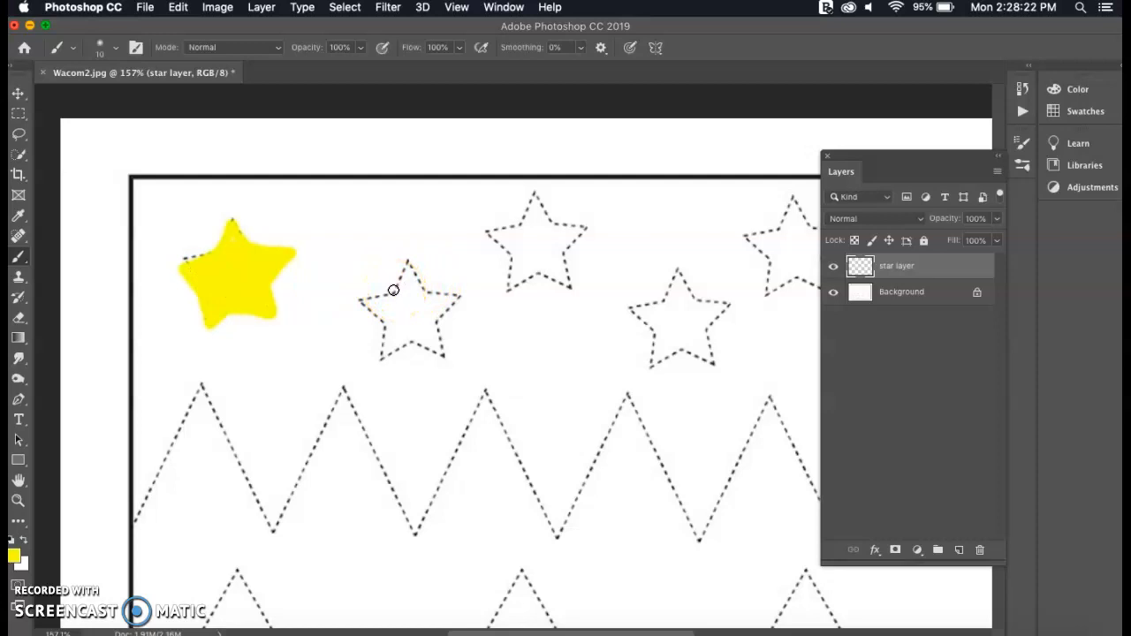
pyautogui.keyDown('shift'); pyautogui.click(394, 290); pyautogui.keyUp('shift')
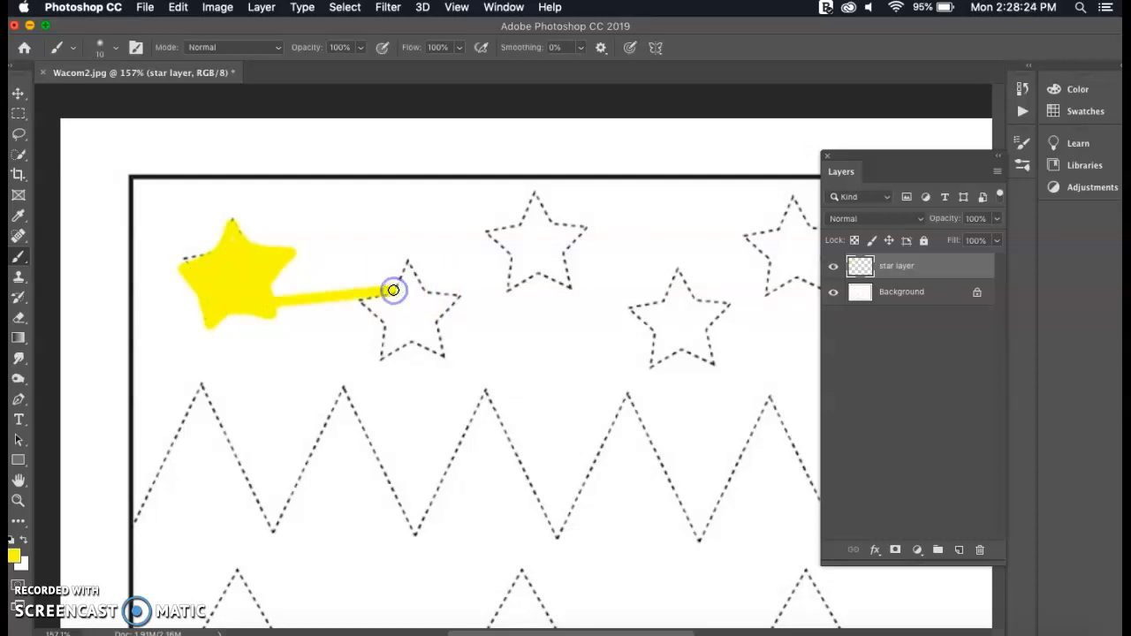
pyautogui.press('super+z')
pyautogui.click(400, 295)
pyautogui.click(392, 294)
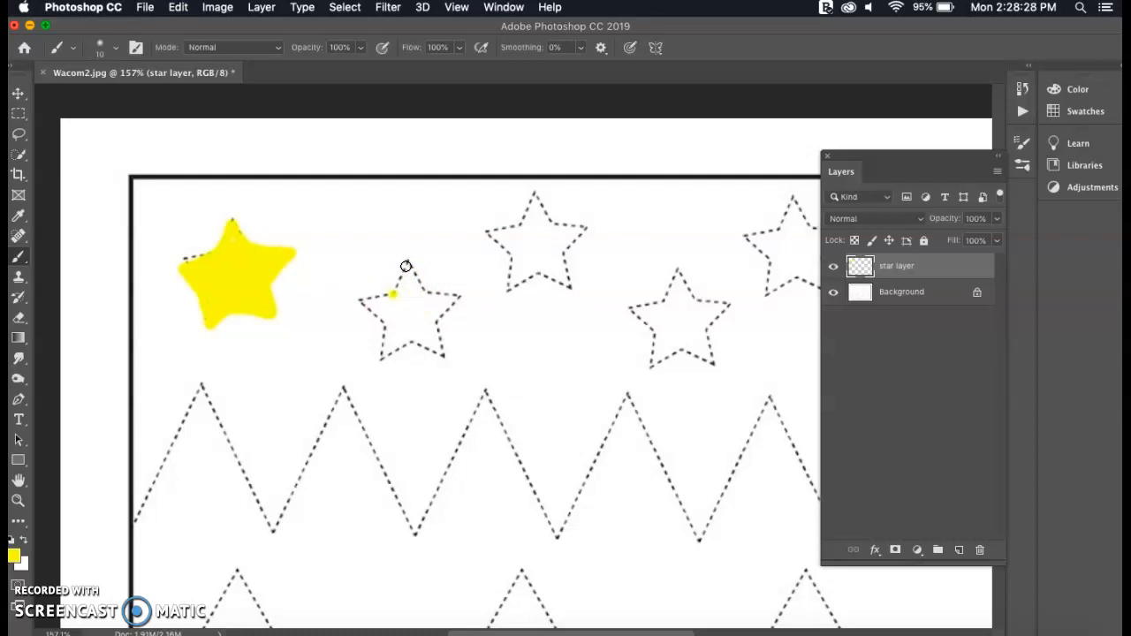
pyautogui.moveTo(407, 262)
pyautogui.mouseDown()
pyautogui.moveTo(420, 287)
pyautogui.moveTo(458, 297)
pyautogui.moveTo(434, 321)
pyautogui.moveTo(442, 357)
pyautogui.moveTo(412, 343)
pyautogui.moveTo(382, 357)
pyautogui.moveTo(385, 326)
pyautogui.moveTo(361, 302)
pyautogui.moveTo(391, 294)
pyautogui.mouseUp()
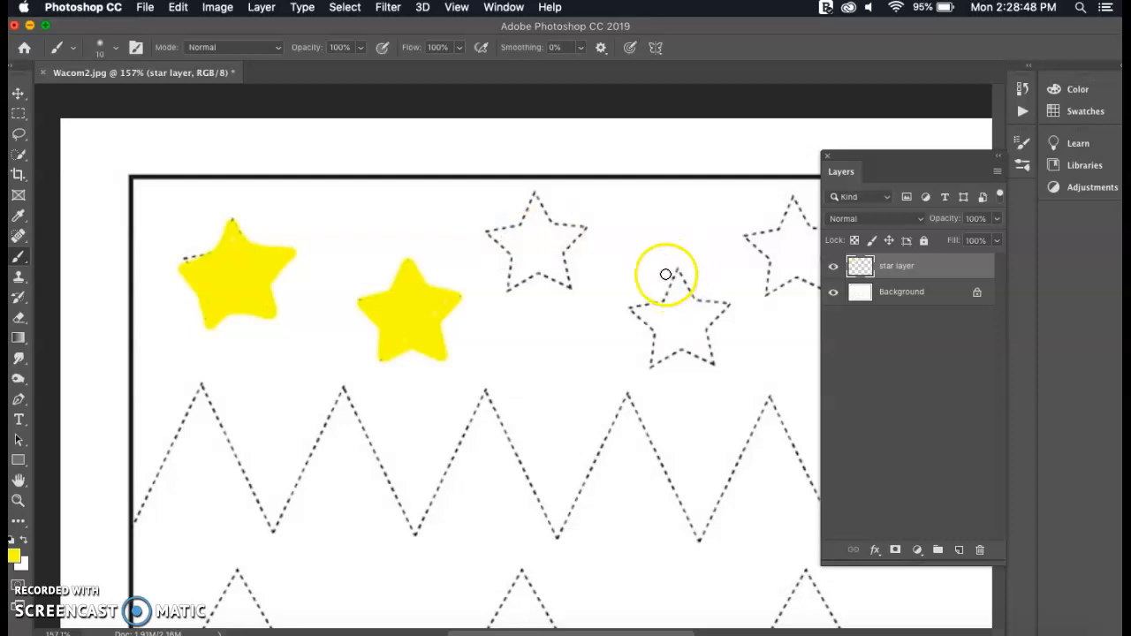
# Add a new layer named "sky" and move it between the star layer and the background
pyautogui.click(959, 549)
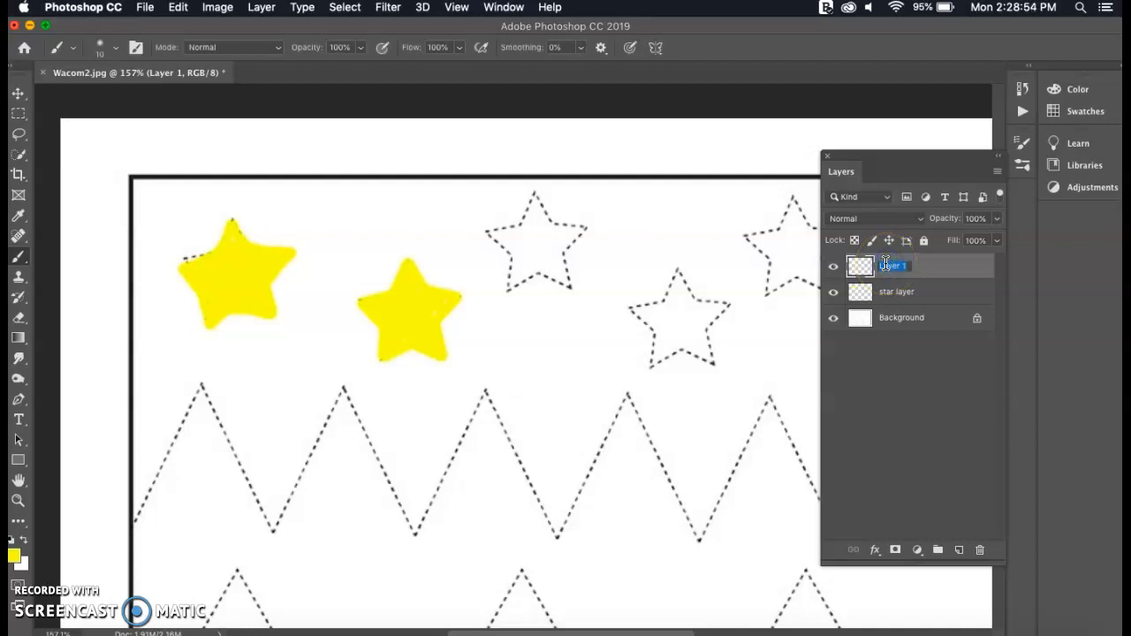
pyautogui.click(888, 263)
pyautogui.write('sky')
pyautogui.click(955, 269)
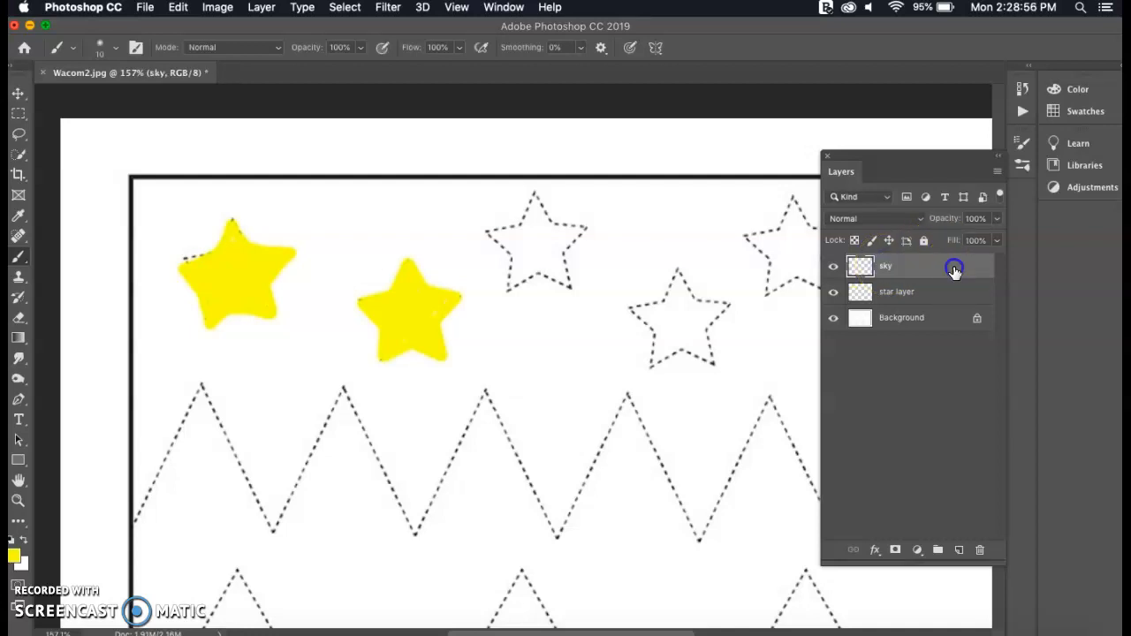
pyautogui.moveTo(932, 273); pyautogui.dragTo(875, 295)
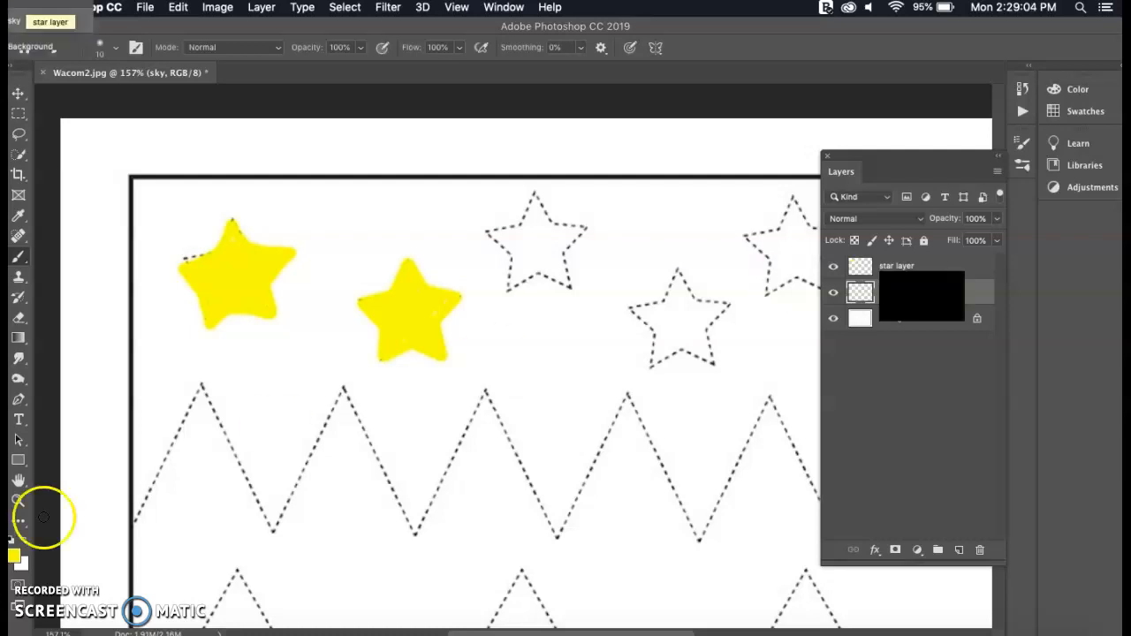
# Set the foreground color to dark blue (1c4174) and paint the sky around the stars on the sky layer with a 100 px soft brush
pyautogui.click(14, 555)
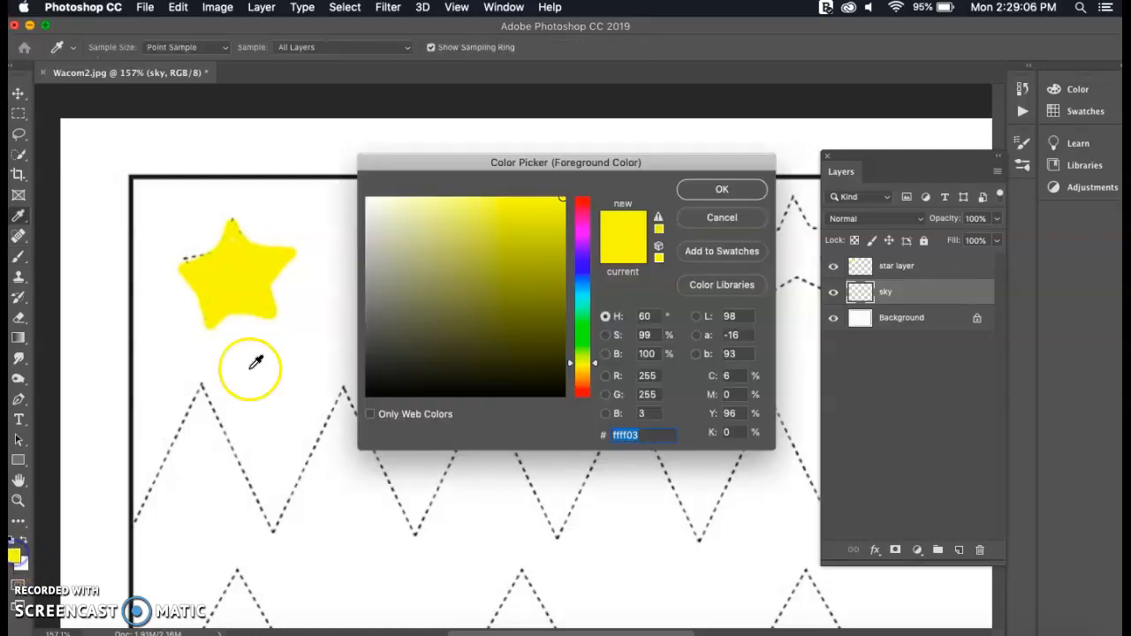
pyautogui.click(582, 277)
pyautogui.click(466, 243)
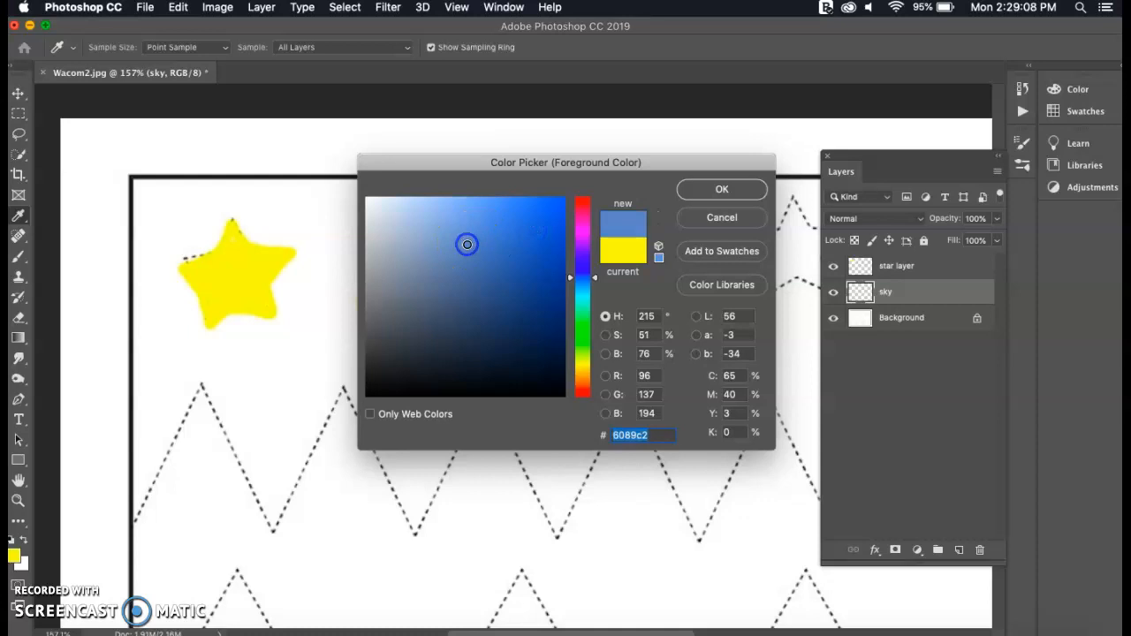
pyautogui.click(722, 189)
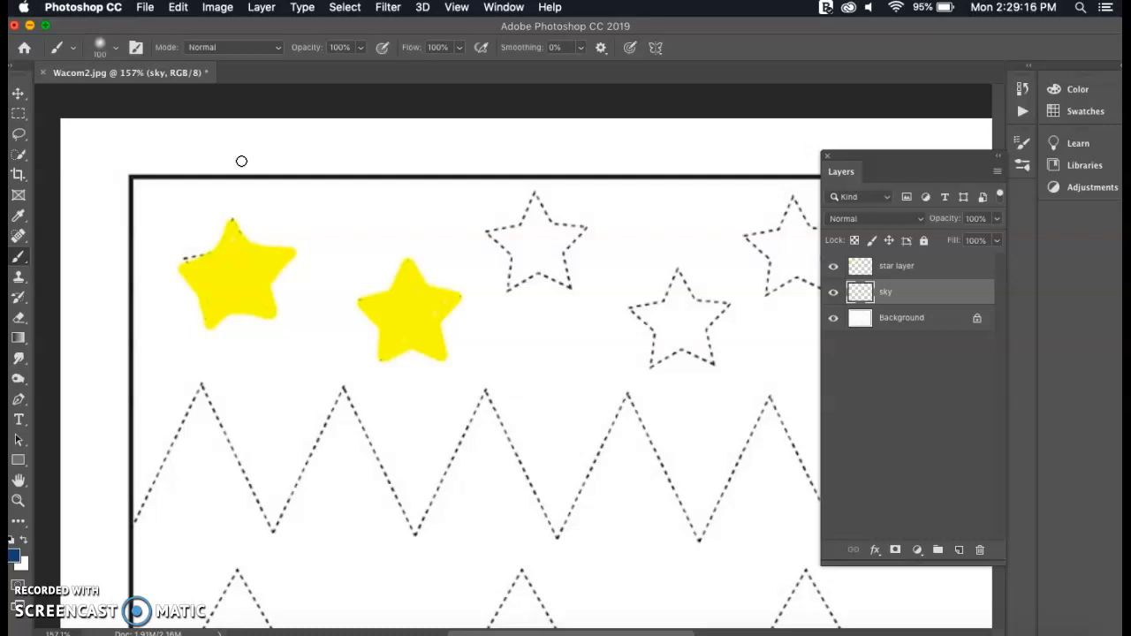
pyautogui.moveTo(303, 215)
pyautogui.mouseDown()
pyautogui.moveTo(226, 239)
pyautogui.moveTo(290, 231)
pyautogui.moveTo(197, 237)
pyautogui.moveTo(181, 226)
pyautogui.moveTo(379, 199)
pyautogui.moveTo(302, 219)
pyautogui.moveTo(493, 226)
pyautogui.moveTo(370, 238)
pyautogui.moveTo(296, 290)
pyautogui.moveTo(343, 301)
pyautogui.moveTo(449, 293)
pyautogui.moveTo(477, 319)
pyautogui.moveTo(406, 447)
pyautogui.moveTo(360, 364)
pyautogui.moveTo(322, 351)
pyautogui.moveTo(285, 416)
pyautogui.moveTo(269, 487)
pyautogui.moveTo(208, 402)
pyautogui.moveTo(200, 368)
pyautogui.moveTo(185, 361)
pyautogui.moveTo(163, 486)
pyautogui.moveTo(170, 227)
pyautogui.moveTo(192, 212)
pyautogui.moveTo(423, 235)
pyautogui.moveTo(599, 219)
pyautogui.moveTo(725, 226)
pyautogui.moveTo(626, 287)
pyautogui.moveTo(517, 326)
pyautogui.moveTo(545, 387)
pyautogui.moveTo(496, 359)
pyautogui.moveTo(549, 468)
pyautogui.moveTo(549, 498)
pyautogui.moveTo(609, 385)
pyautogui.moveTo(572, 380)
pyautogui.moveTo(611, 340)
pyautogui.moveTo(683, 468)
pyautogui.moveTo(649, 384)
pyautogui.moveTo(693, 512)
pyautogui.moveTo(757, 364)
pyautogui.moveTo(727, 307)
pyautogui.moveTo(738, 277)
pyautogui.moveTo(729, 231)
pyautogui.moveTo(760, 226)
pyautogui.moveTo(689, 238)
pyautogui.moveTo(626, 270)
pyautogui.moveTo(406, 303)
pyautogui.moveTo(251, 355)
pyautogui.moveTo(251, 309)
pyautogui.moveTo(171, 314)
pyautogui.moveTo(189, 250)
pyautogui.moveTo(139, 230)
pyautogui.moveTo(132, 188)
pyautogui.moveTo(733, 229)
pyautogui.moveTo(855, 226)
pyautogui.moveTo(794, 332)
pyautogui.moveTo(751, 327)
pyautogui.moveTo(820, 434)
pyautogui.moveTo(803, 374)
pyautogui.moveTo(813, 316)
pyautogui.mouseUp()
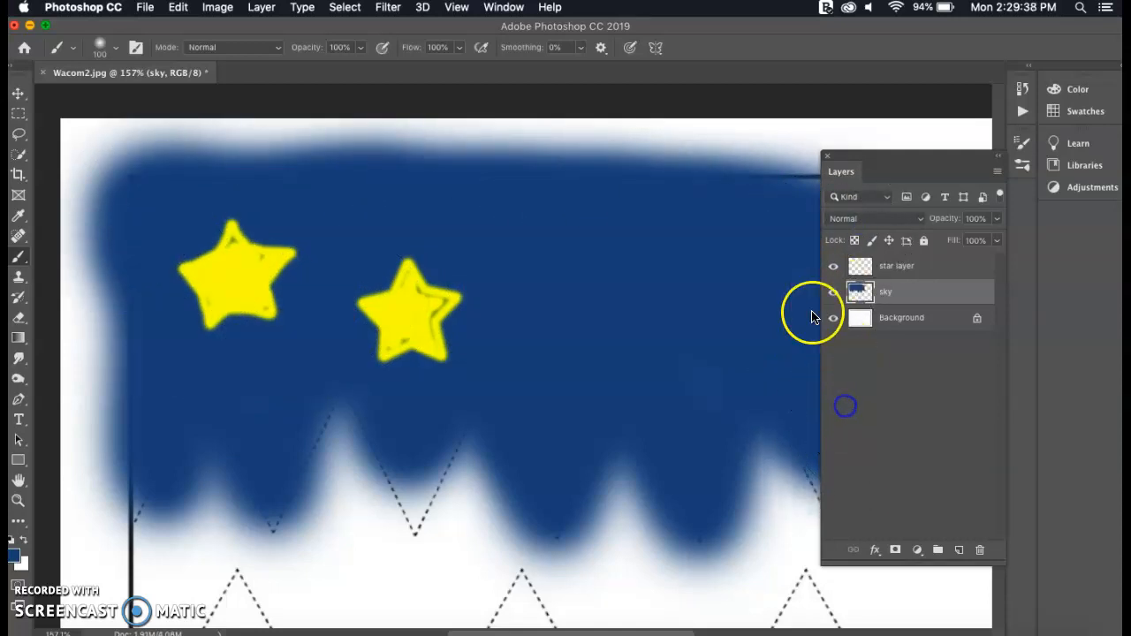
# Hide and reshow the star layer and the sky layer in turn to compare what each one holds
pyautogui.click(831, 268)
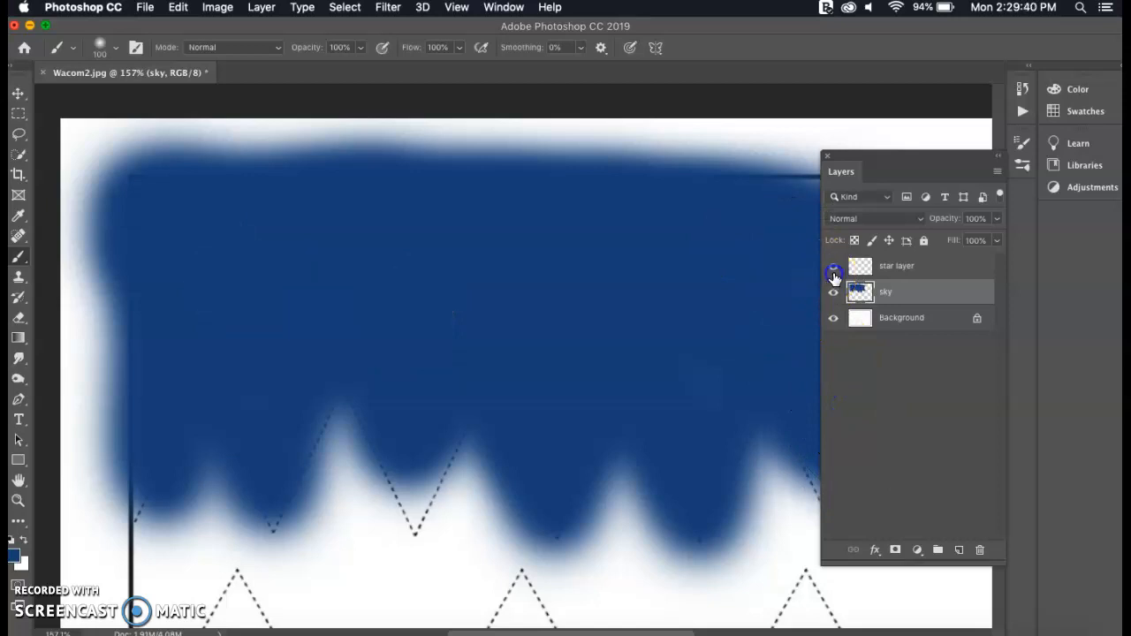
pyautogui.click(834, 269)
pyautogui.click(832, 293)
pyautogui.click(832, 293)
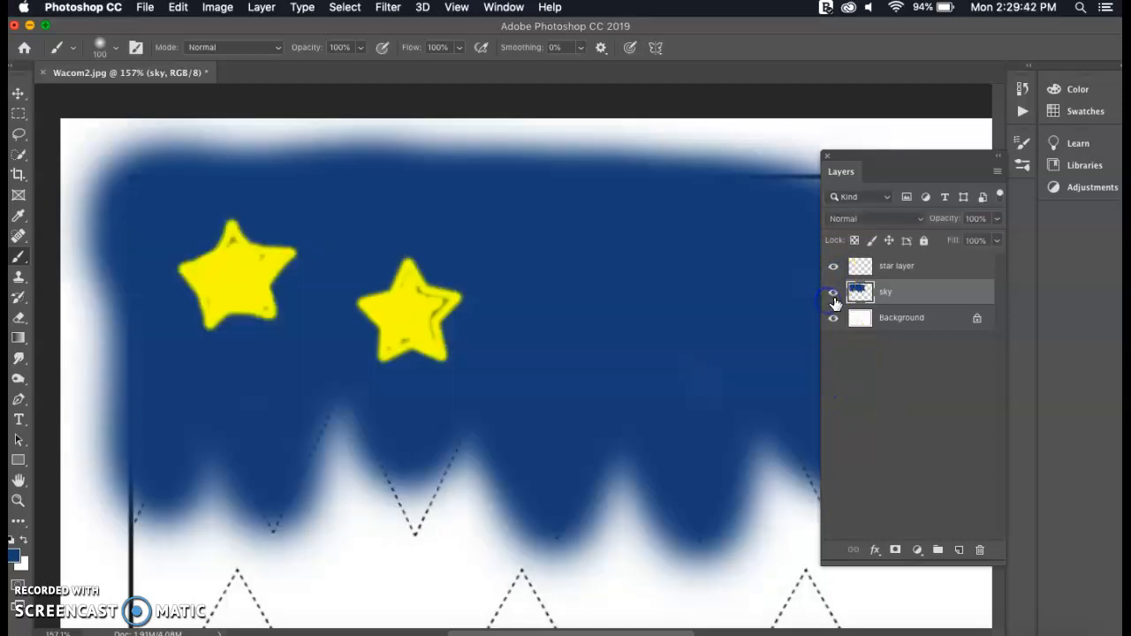
# Add a new layer above the star layer and name it "mountains"
pyautogui.click(894, 267)
pyautogui.click(958, 552)
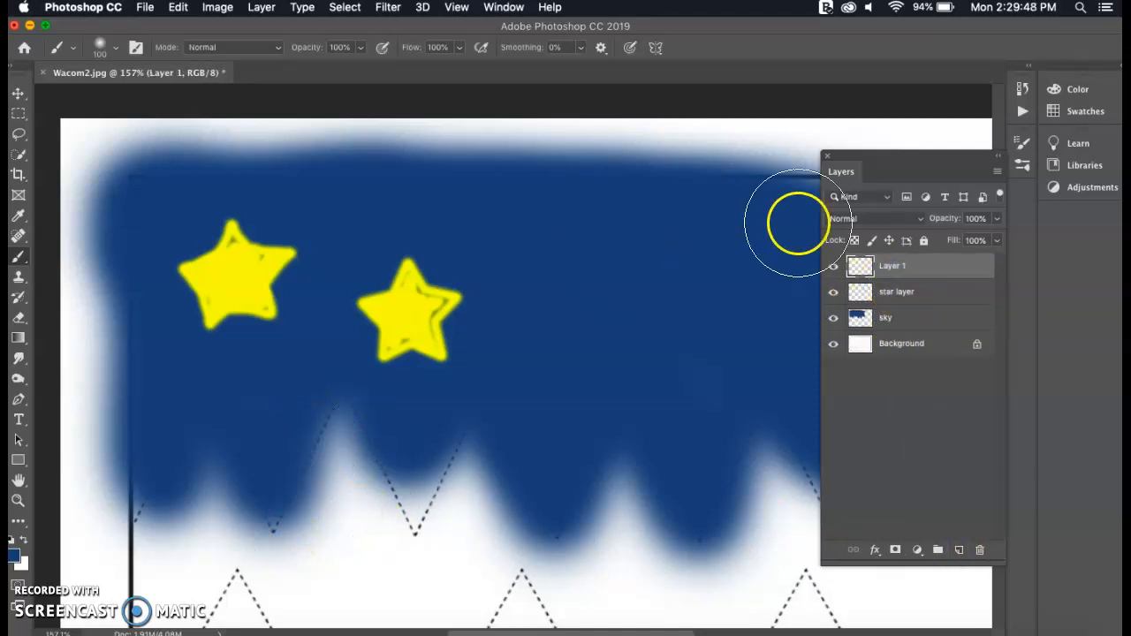
pyautogui.click(893, 269)
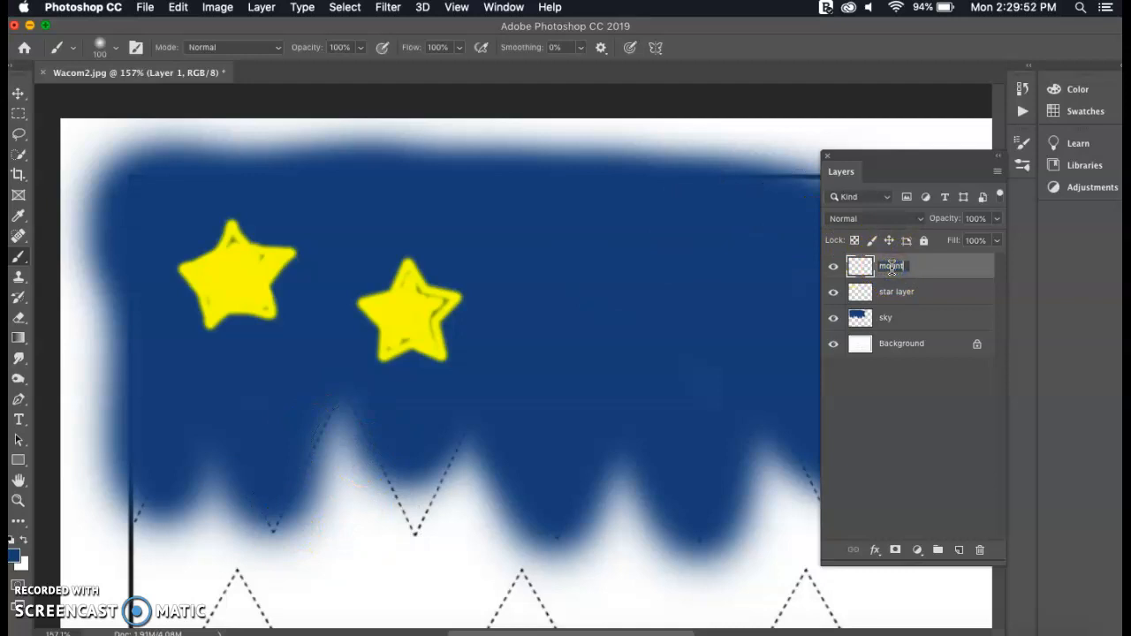
# Hide the sky layer and set the foreground color to green (3c995b) for the mountains layer
pyautogui.scroll(-4, 611, 324)
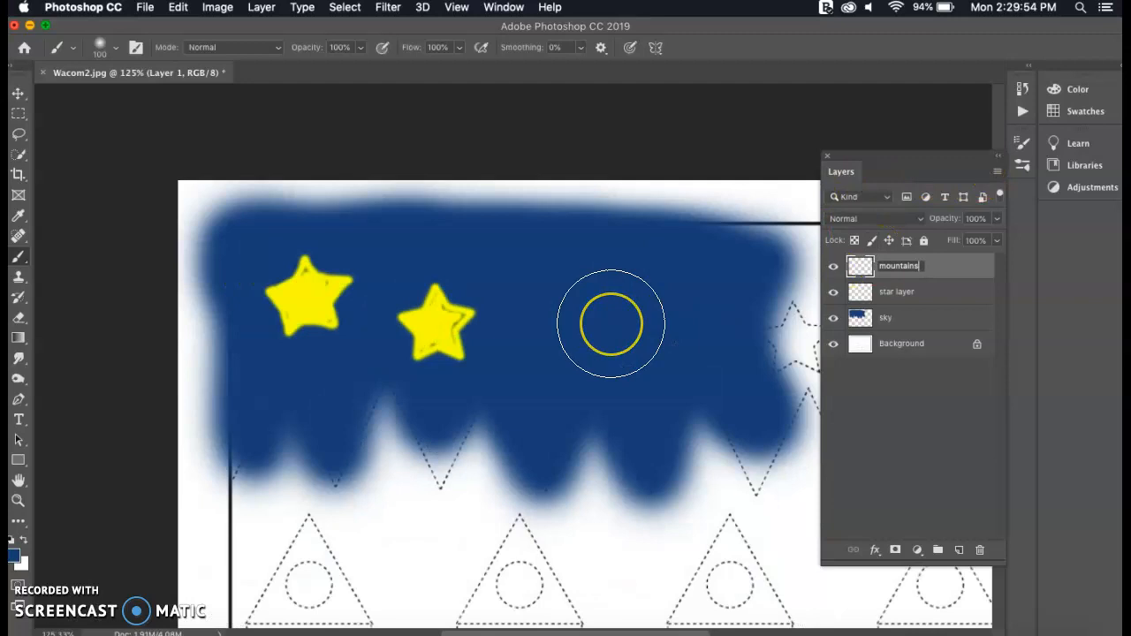
pyautogui.hscroll(3, 612, 323)
pyautogui.scroll(-4, 611, 324)
pyautogui.hscroll(-1, 315, 449)
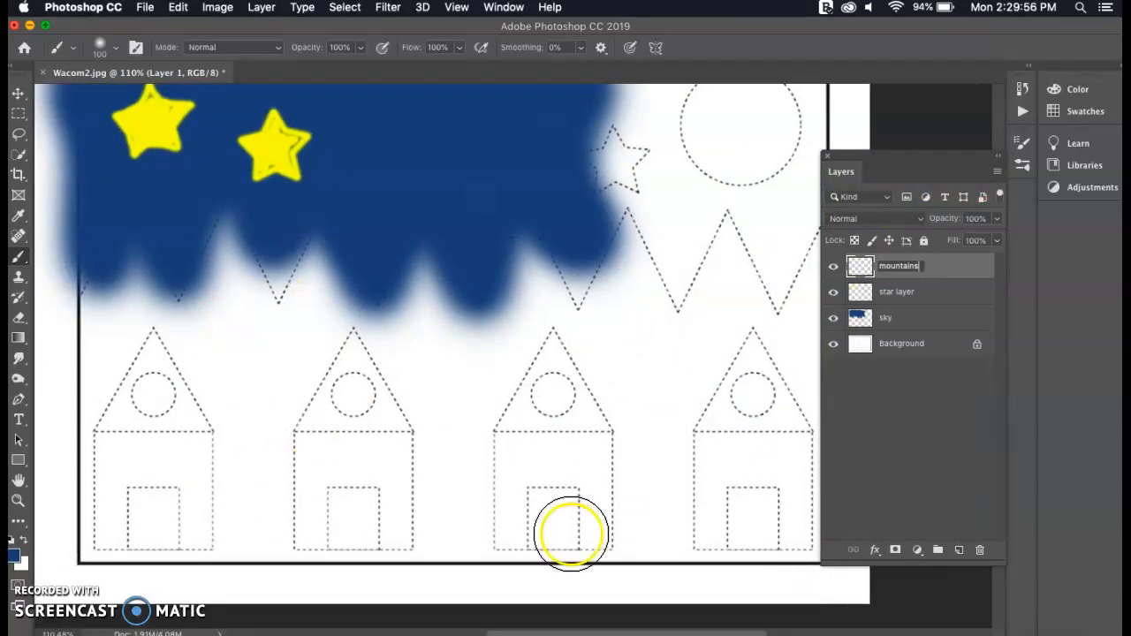
pyautogui.hscroll(-3, 380, 299)
pyautogui.scroll(1, 380, 299)
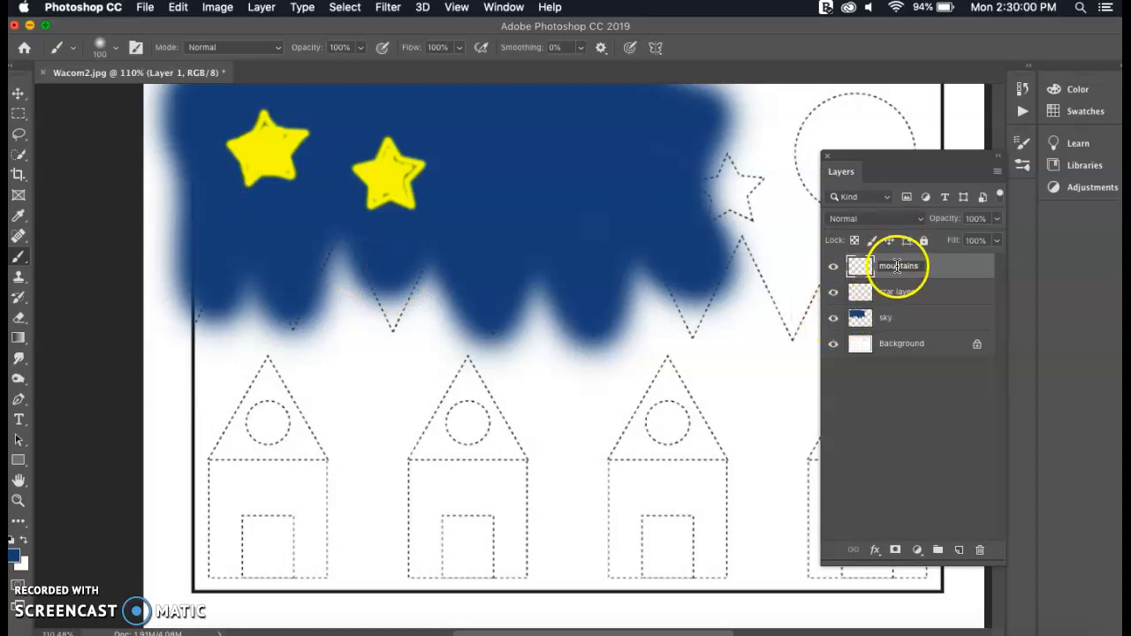
pyautogui.click(832, 318)
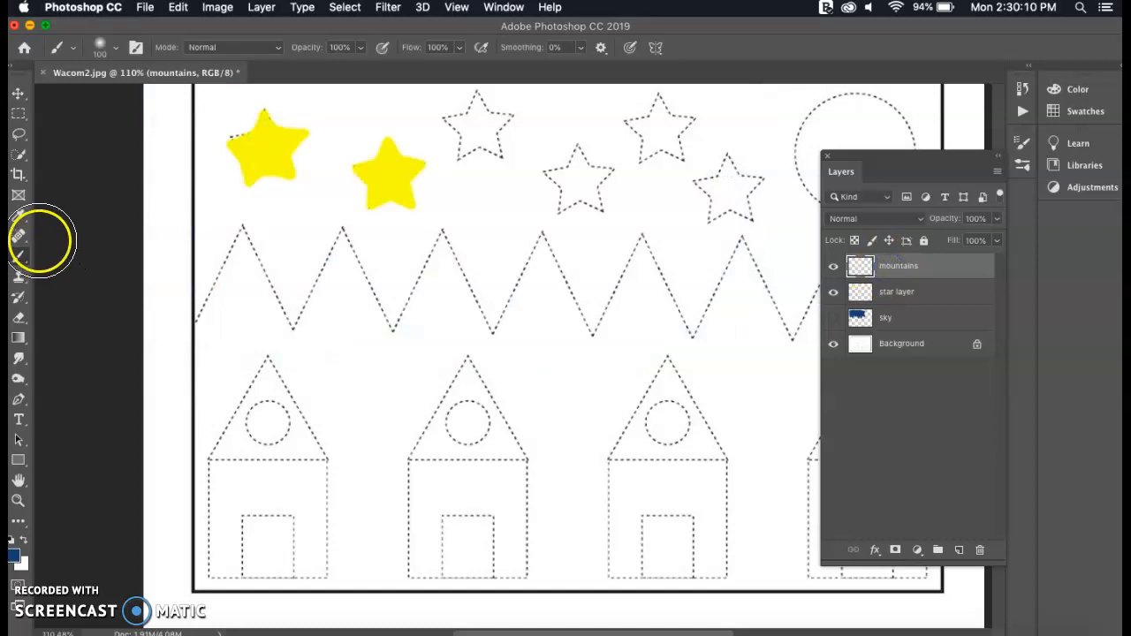
pyautogui.click(14, 556)
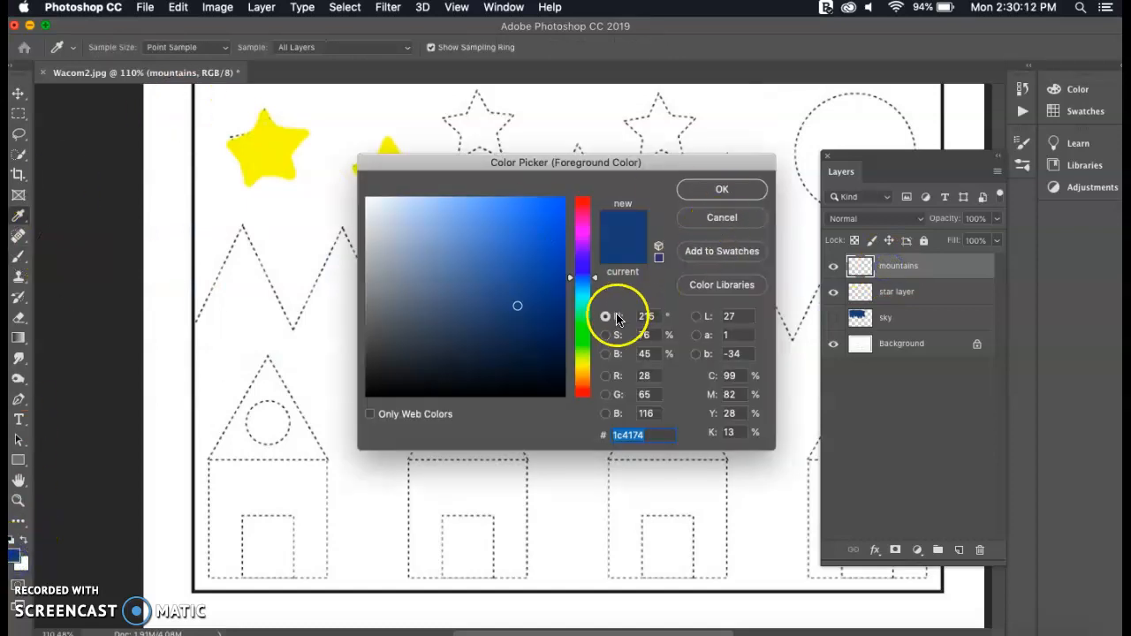
pyautogui.click(580, 316)
pyautogui.moveTo(512, 274); pyautogui.dragTo(486, 276)
pyautogui.click(722, 189)
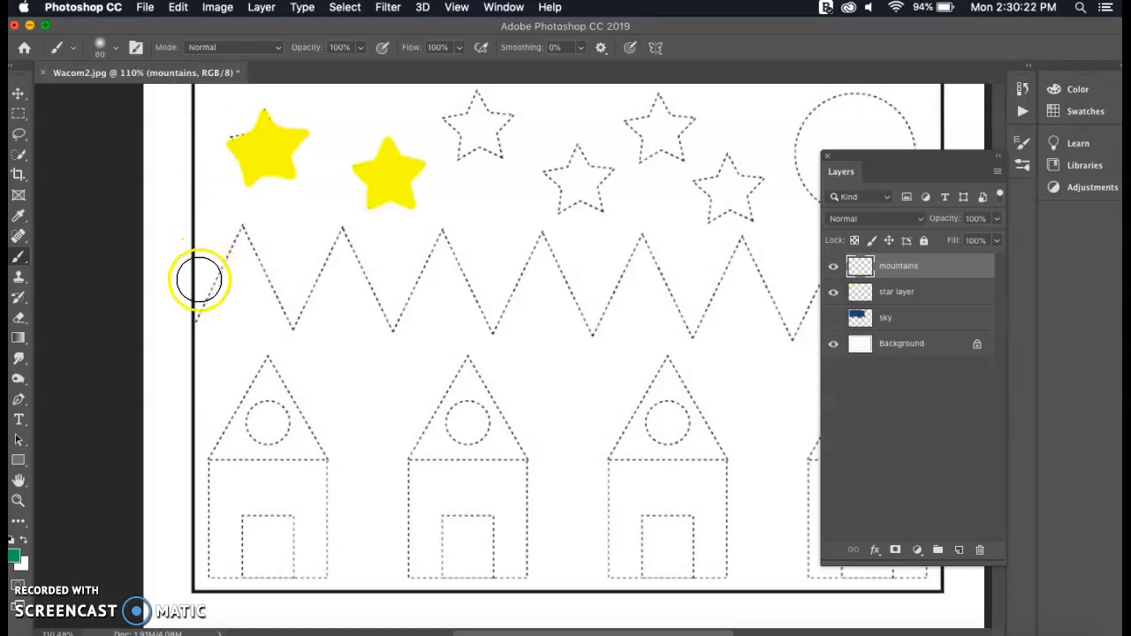
# Paint the leftmost zigzag peaks and the area below them solid green on the mountains layer, and show the sky layer again
pyautogui.moveTo(200, 322); pyautogui.dragTo(241, 237)
pyautogui.moveTo(282, 308)
pyautogui.mouseDown()
pyautogui.moveTo(291, 313)
pyautogui.moveTo(338, 227)
pyautogui.moveTo(399, 329)
pyautogui.moveTo(447, 233)
pyautogui.moveTo(488, 325)
pyautogui.mouseUp()
pyautogui.moveTo(328, 327)
pyautogui.mouseDown()
pyautogui.moveTo(349, 306)
pyautogui.moveTo(337, 266)
pyautogui.moveTo(357, 401)
pyautogui.moveTo(349, 421)
pyautogui.moveTo(258, 337)
pyautogui.moveTo(222, 370)
pyautogui.moveTo(270, 325)
pyautogui.moveTo(238, 297)
pyautogui.moveTo(223, 503)
pyautogui.moveTo(220, 438)
pyautogui.moveTo(248, 392)
pyautogui.moveTo(306, 494)
pyautogui.moveTo(350, 369)
pyautogui.moveTo(375, 398)
pyautogui.moveTo(384, 455)
pyautogui.moveTo(422, 425)
pyautogui.moveTo(428, 294)
pyautogui.moveTo(469, 450)
pyautogui.moveTo(502, 494)
pyautogui.moveTo(474, 412)
pyautogui.moveTo(439, 447)
pyautogui.moveTo(422, 489)
pyautogui.moveTo(453, 553)
pyautogui.moveTo(445, 488)
pyautogui.moveTo(367, 502)
pyautogui.moveTo(346, 581)
pyautogui.moveTo(349, 516)
pyautogui.moveTo(239, 585)
pyautogui.moveTo(248, 573)
pyautogui.moveTo(186, 442)
pyautogui.moveTo(160, 322)
pyautogui.moveTo(206, 430)
pyautogui.moveTo(299, 299)
pyautogui.moveTo(452, 280)
pyautogui.moveTo(416, 305)
pyautogui.moveTo(510, 386)
pyautogui.mouseUp()
pyautogui.click(834, 322)
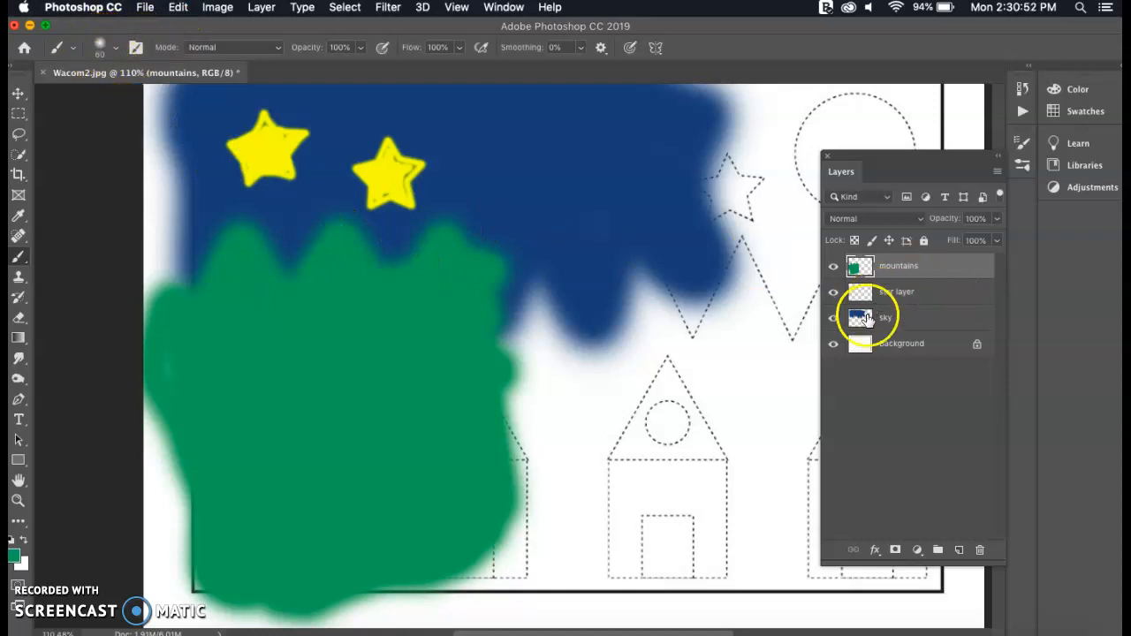
# Add a new layer named "houses" above the mountains layer and hide the mountains layer
pyautogui.click(959, 549)
pyautogui.doubleClick(893, 265)
pyautogui.write('houses')
pyautogui.click(833, 291)
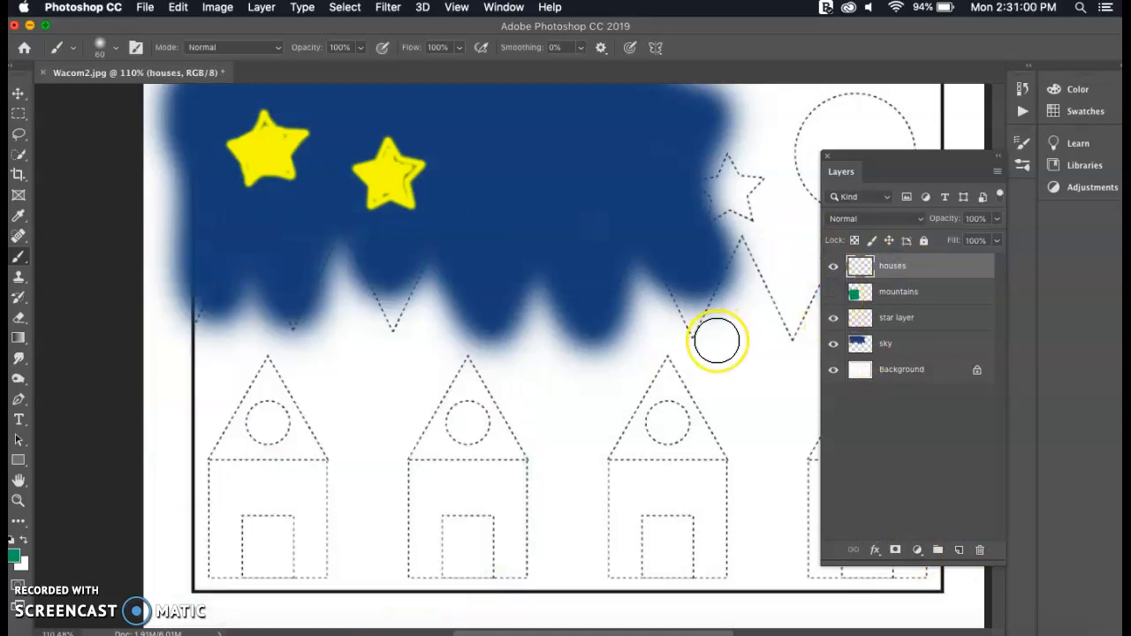
# Set the brush size to 30 px and the foreground color to dark olive (2f311b)
pyautogui.click(115, 48)
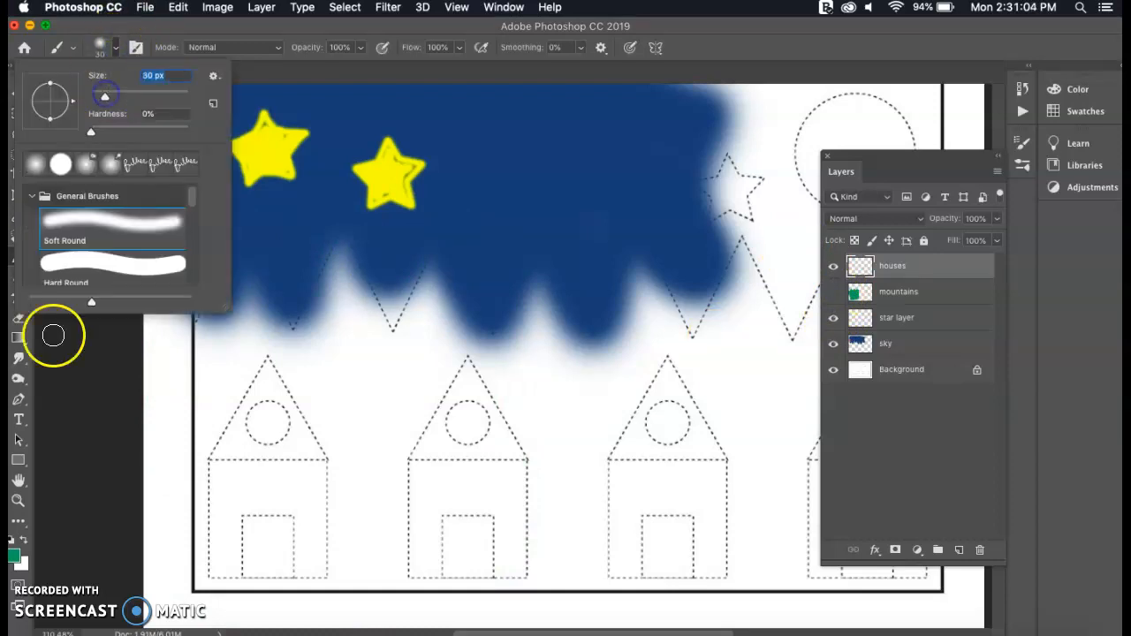
pyautogui.click(13, 555)
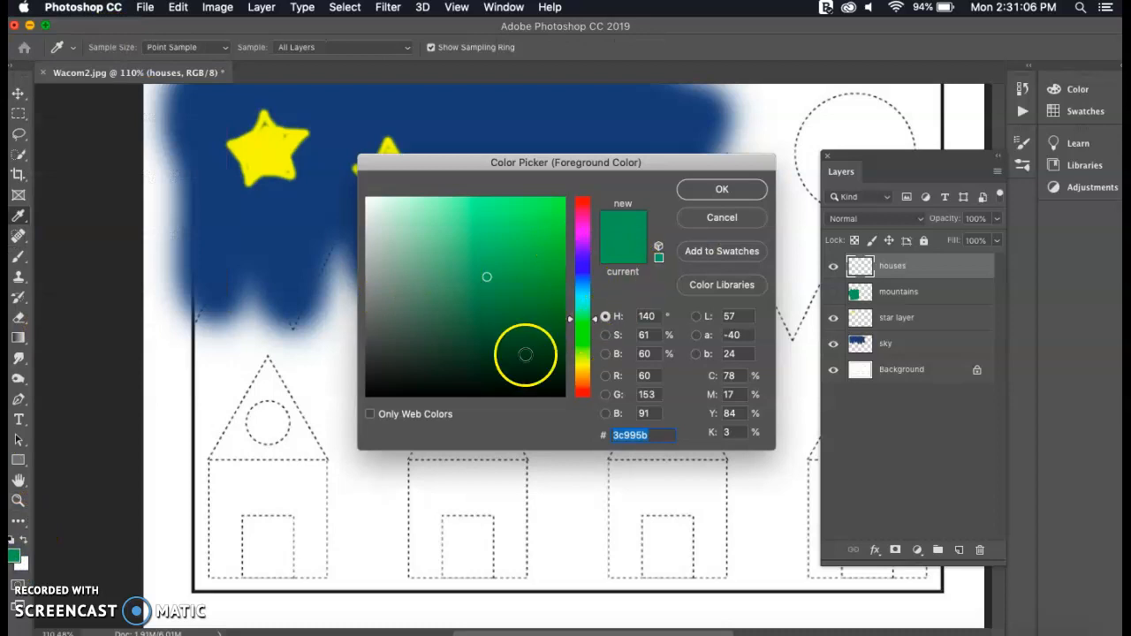
pyautogui.click(406, 346)
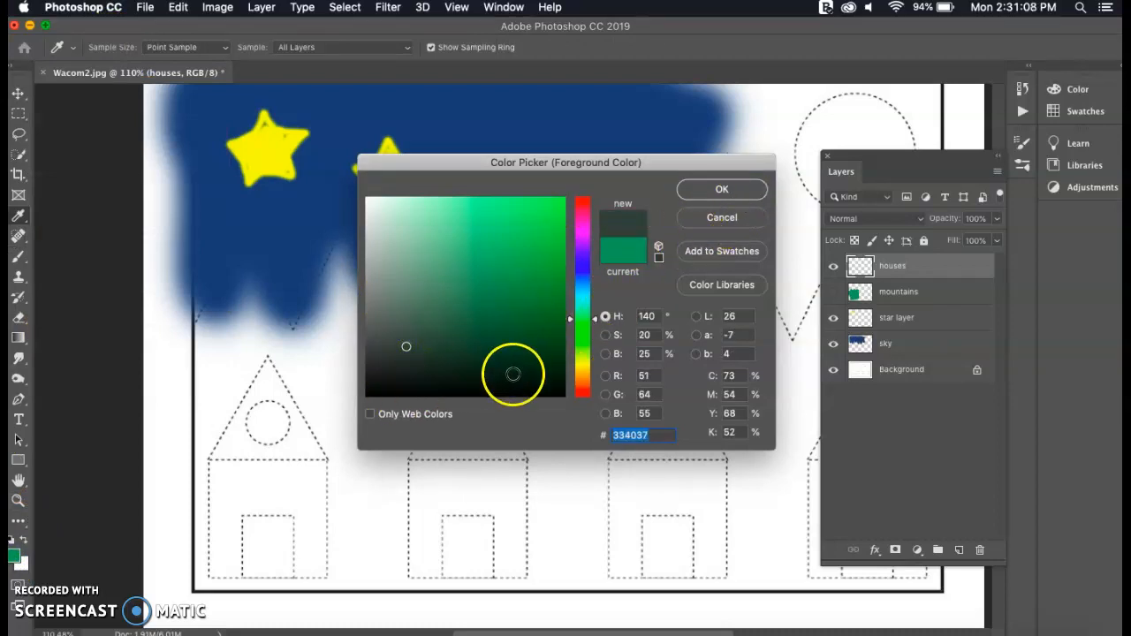
pyautogui.click(583, 360)
pyautogui.click(454, 357)
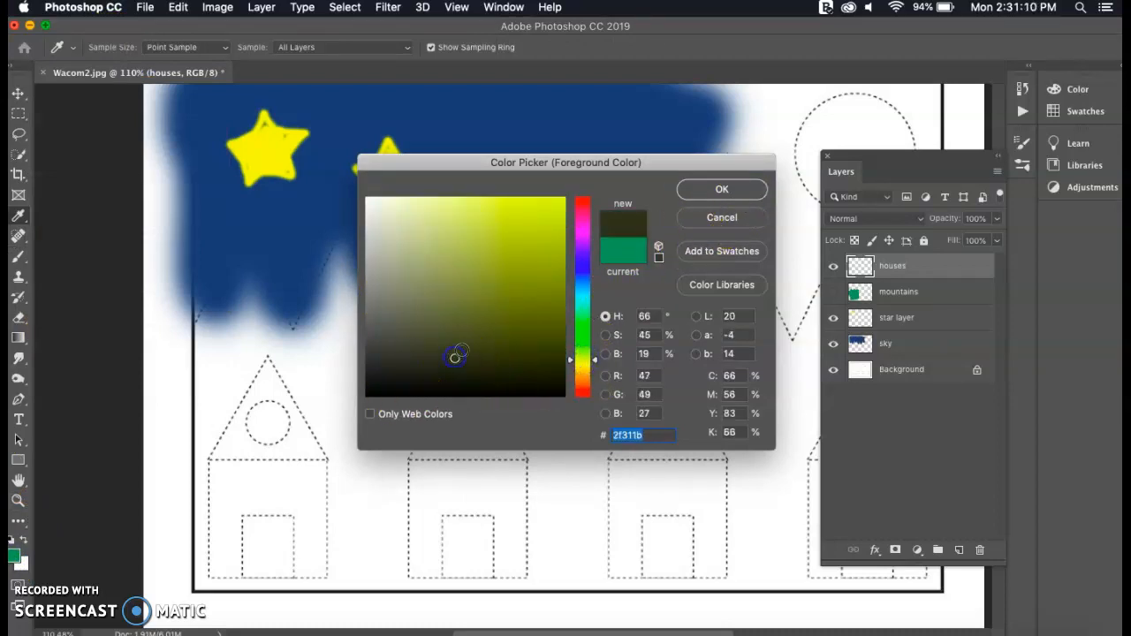
pyautogui.click(697, 187)
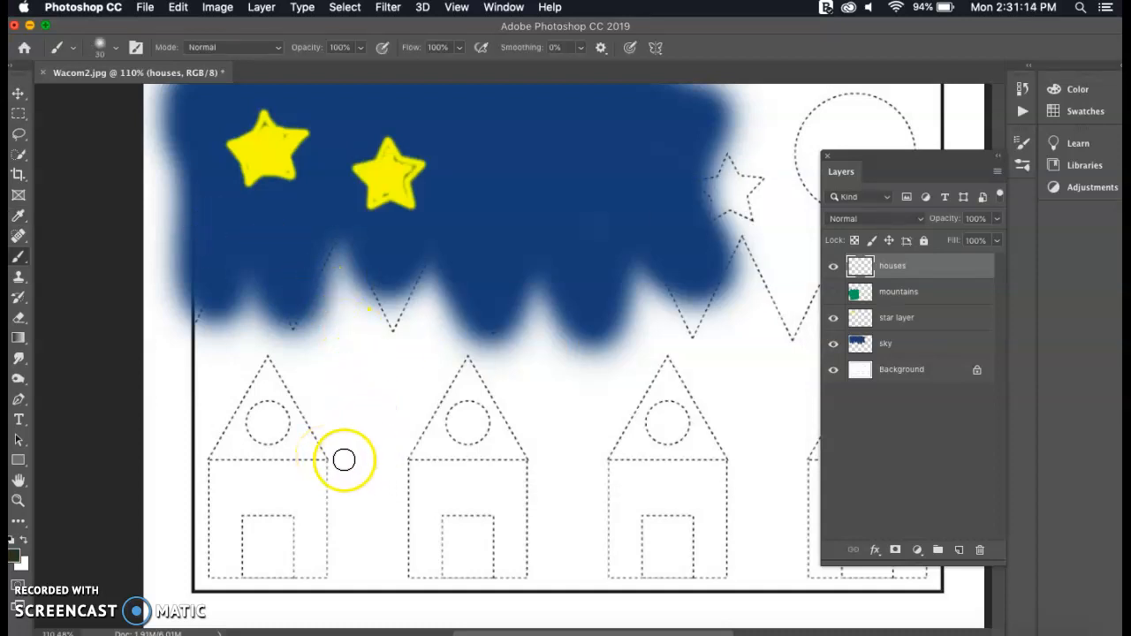
# Outline the triangular roofs of the two leftmost houses on the houses layer and brush some sample strokes between and above them
pyautogui.moveTo(326, 457); pyautogui.dragTo(312, 444)
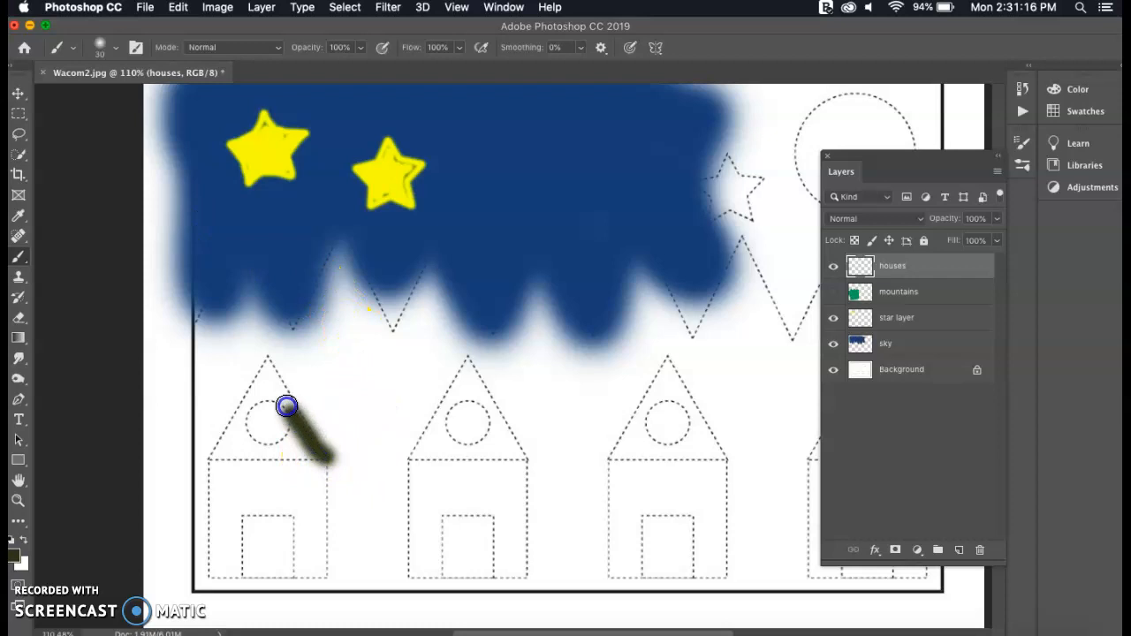
pyautogui.moveTo(264, 371)
pyautogui.mouseDown()
pyautogui.moveTo(219, 460)
pyautogui.moveTo(324, 453)
pyautogui.mouseUp()
pyautogui.moveTo(409, 462)
pyautogui.mouseDown()
pyautogui.moveTo(424, 414)
pyautogui.moveTo(473, 354)
pyautogui.moveTo(527, 437)
pyautogui.moveTo(487, 465)
pyautogui.moveTo(400, 473)
pyautogui.mouseUp()
pyautogui.moveTo(352, 392)
pyautogui.mouseDown()
pyautogui.moveTo(356, 363)
pyautogui.moveTo(396, 454)
pyautogui.moveTo(402, 339)
pyautogui.moveTo(468, 333)
pyautogui.mouseUp()
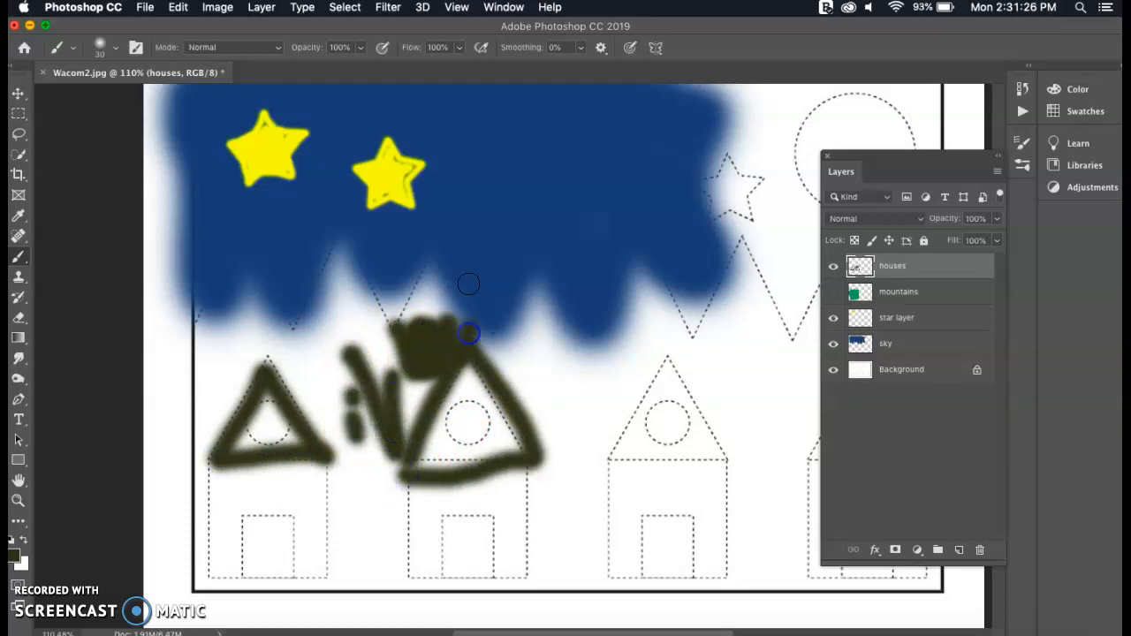
# Turn on pen pressure for brush size and paint strokes of varying thickness across the sky and along the second roof
pyautogui.click(630, 49)
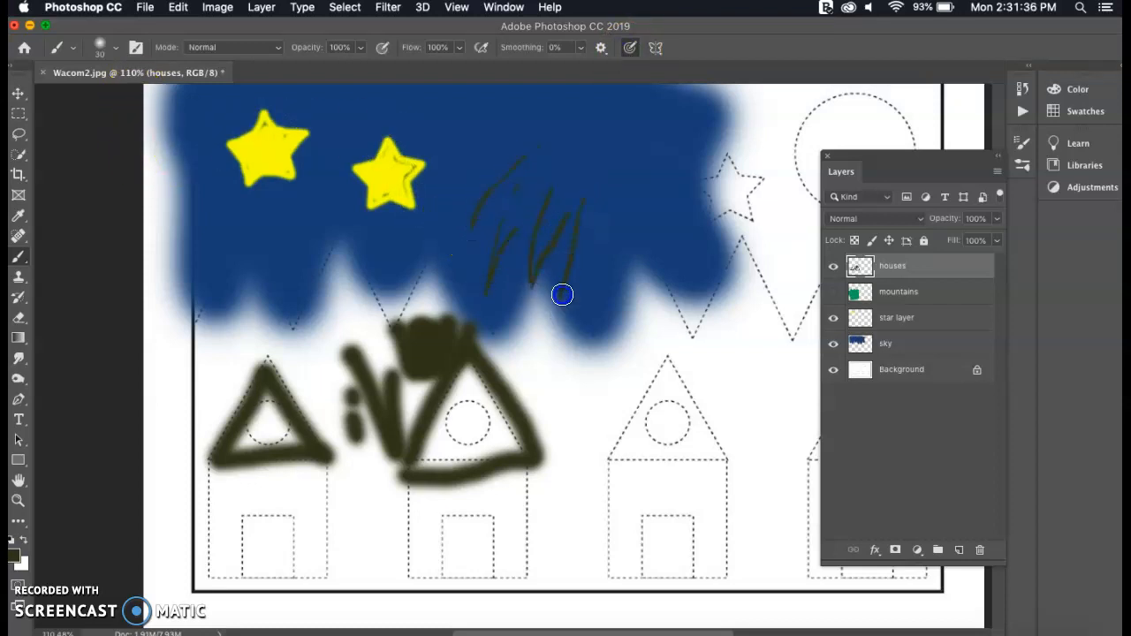
pyautogui.moveTo(622, 159)
pyautogui.mouseDown()
pyautogui.moveTo(601, 316)
pyautogui.moveTo(657, 166)
pyautogui.moveTo(661, 264)
pyautogui.mouseUp()
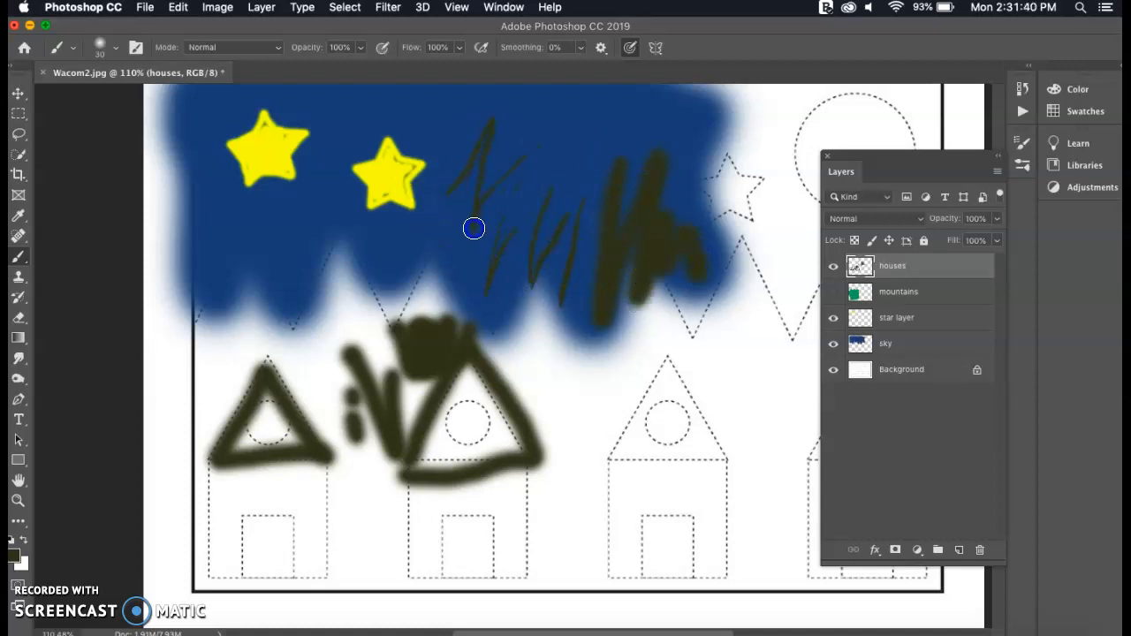
pyautogui.moveTo(579, 180)
pyautogui.mouseDown()
pyautogui.moveTo(596, 205)
pyautogui.moveTo(595, 263)
pyautogui.mouseUp()
pyautogui.moveTo(487, 410)
pyautogui.mouseDown()
pyautogui.moveTo(469, 341)
pyautogui.moveTo(419, 473)
pyautogui.moveTo(506, 456)
pyautogui.mouseUp()
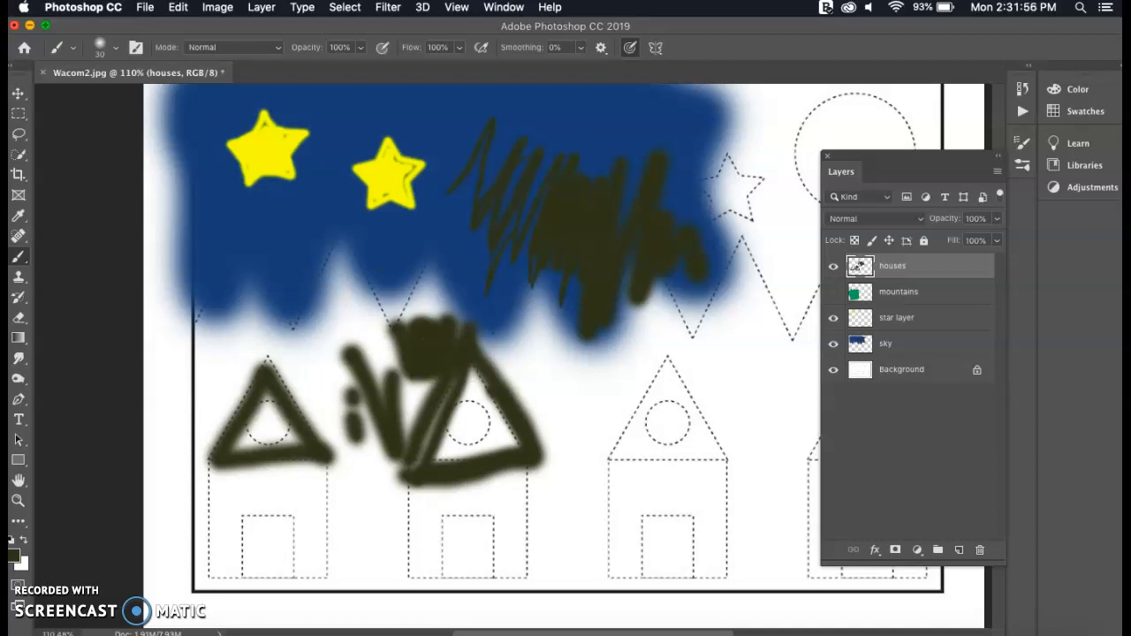
# Open the Save As dialog for the layered drawing
pyautogui.click(145, 7)
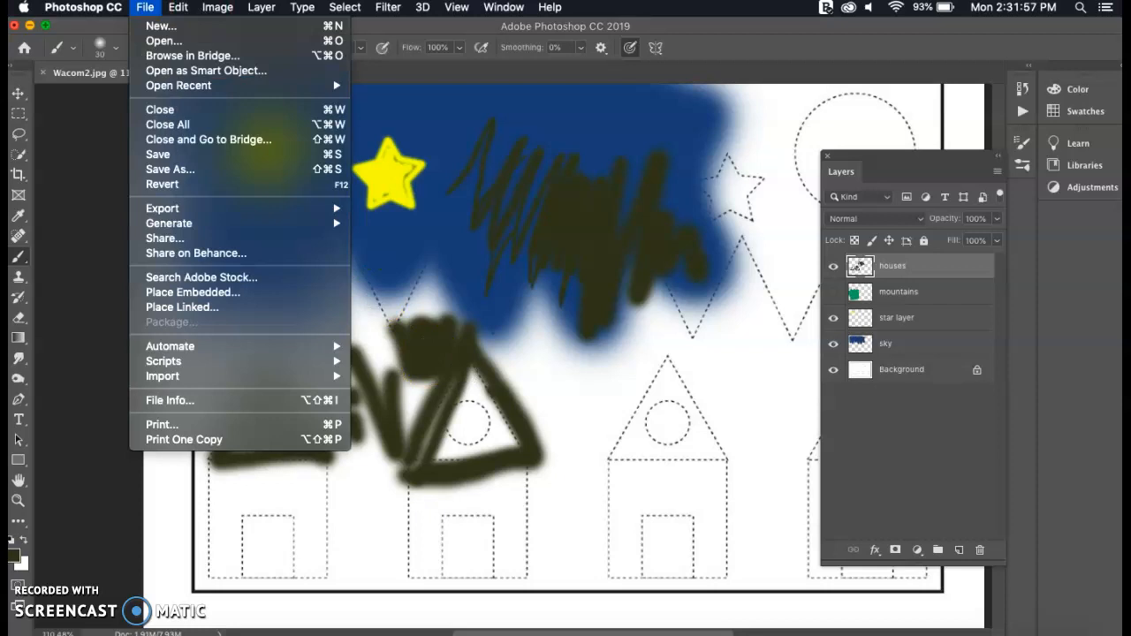
pyautogui.click(179, 171)
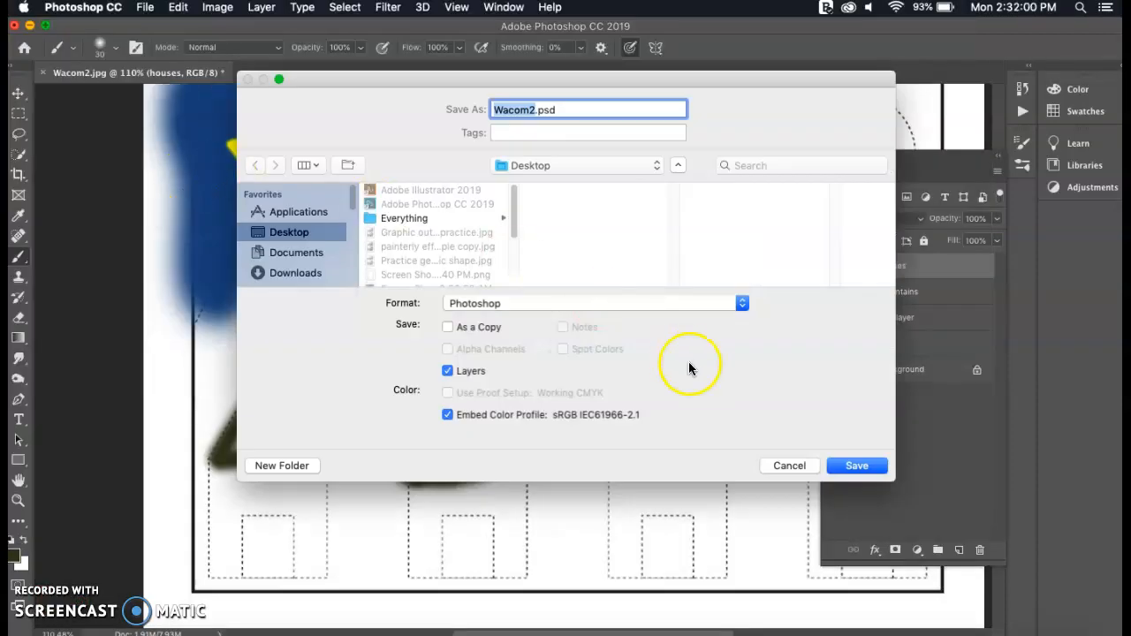